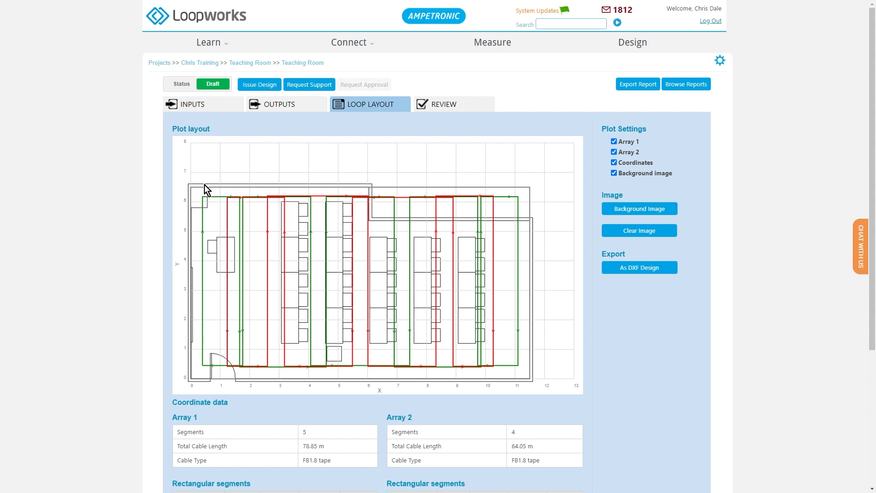
# Step: Review the room design inputs, cable settings, output overview, and the loop layout plot with its segment tables
pyautogui.click(221, 108)
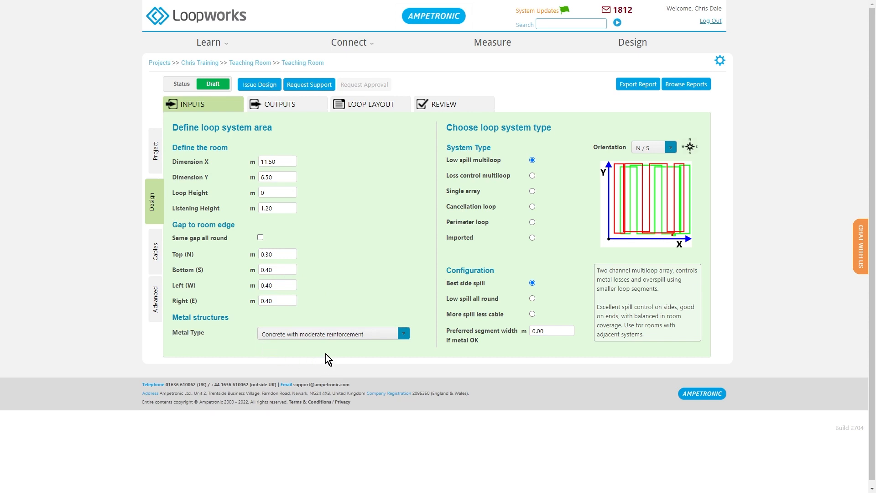
pyautogui.click(155, 251)
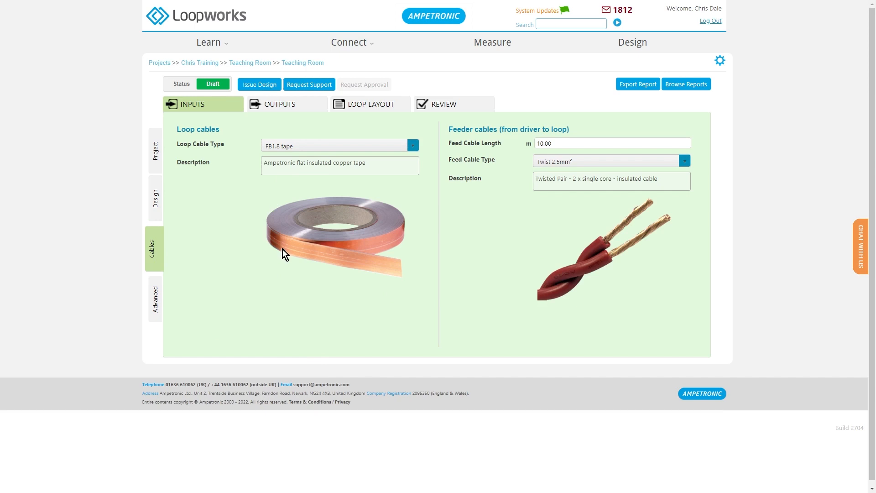
pyautogui.click(282, 105)
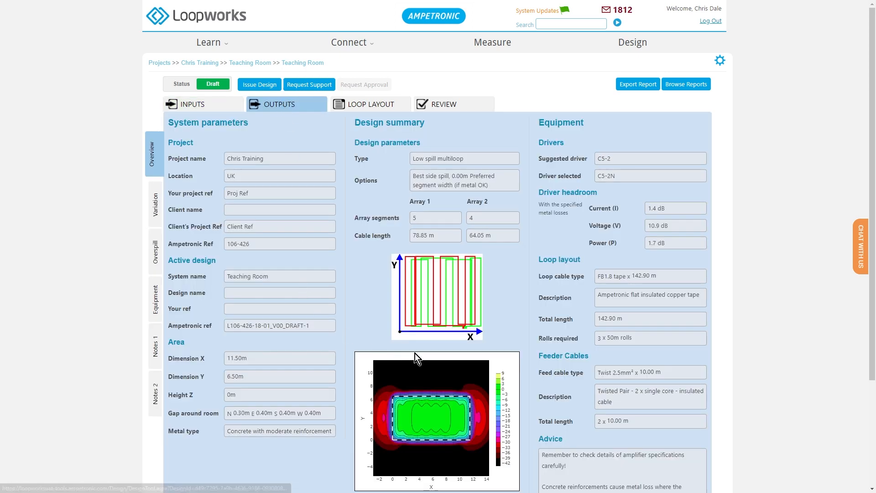
pyautogui.moveTo(375, 421)
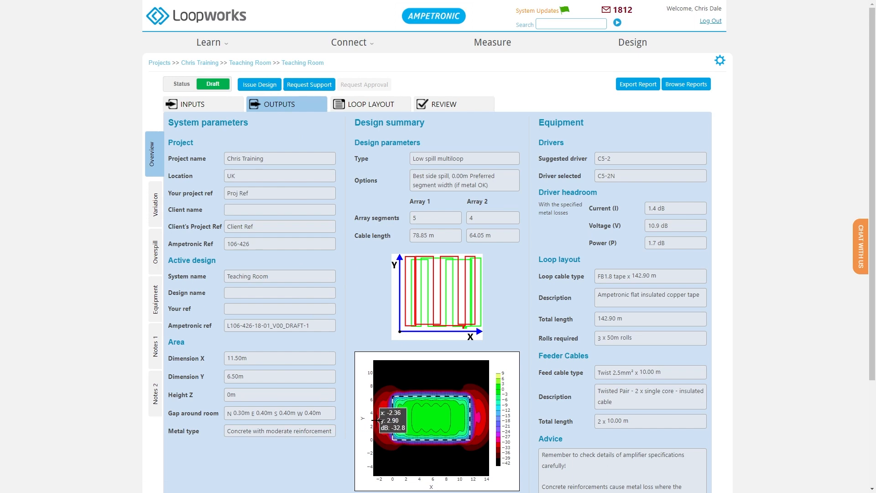
pyautogui.click(377, 110)
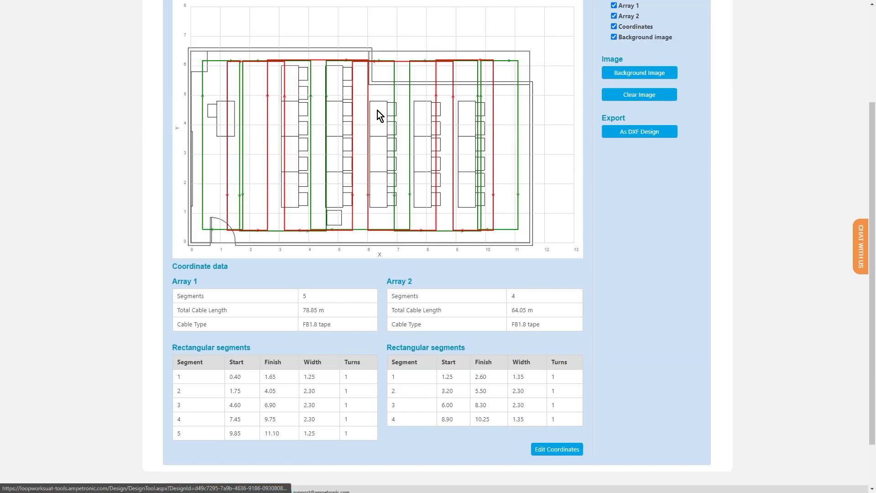
pyautogui.scroll(2, 445, 232)
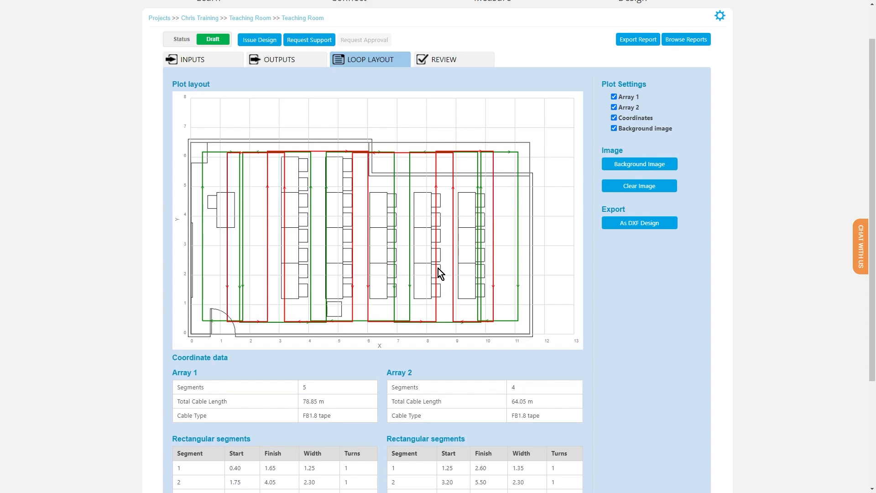
pyautogui.scroll(-2, 439, 271)
pyautogui.scroll(2, 439, 273)
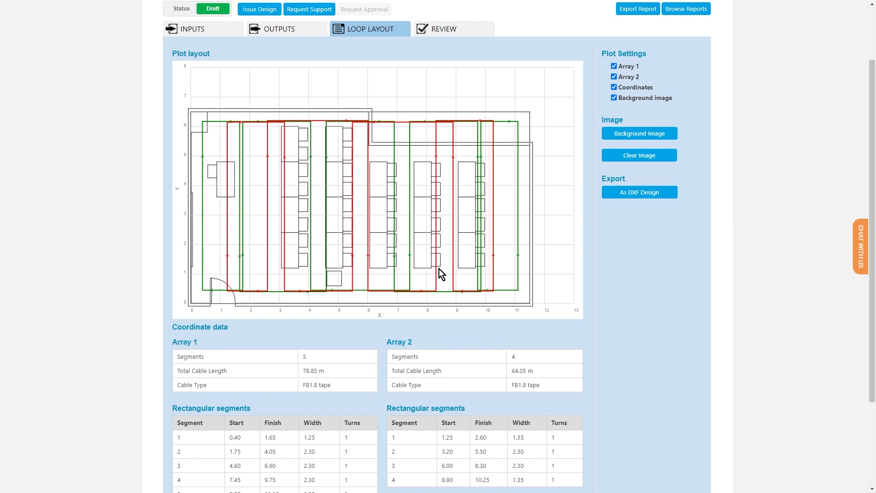
pyautogui.scroll(1, 436, 267)
pyautogui.scroll(-3, 473, 255)
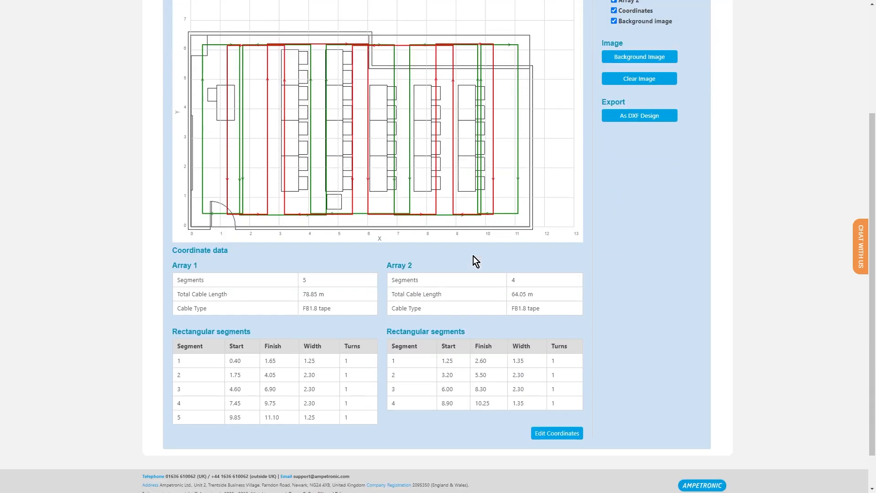
# Step: Enable coordinate editing for the loop layout and locate Array 1 points 1 to 3 and Array 2 point 2 on the plot
pyautogui.click(561, 435)
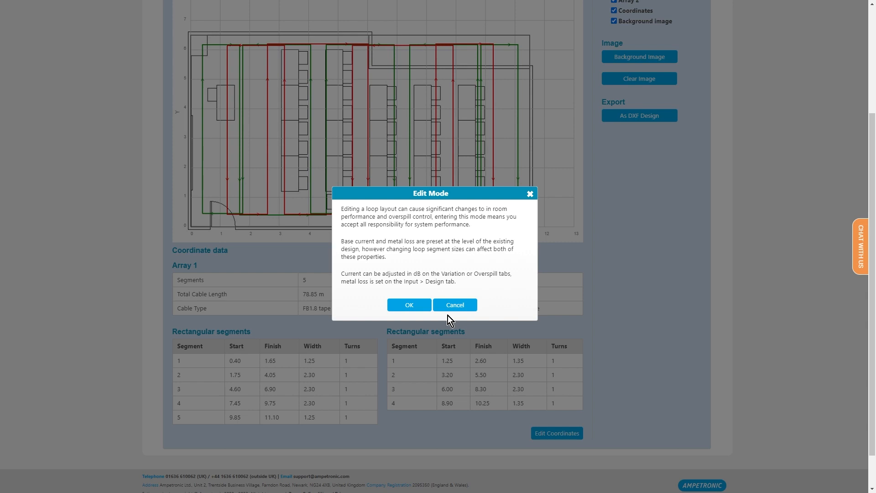
pyautogui.click(410, 305)
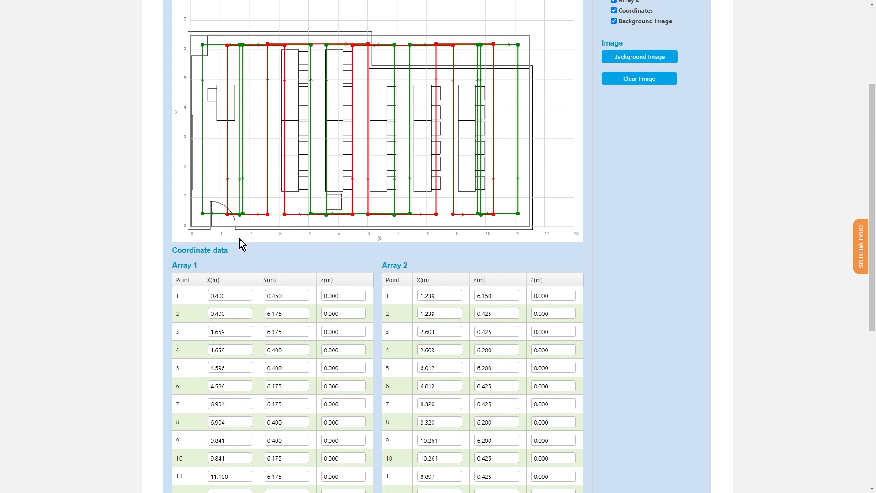
pyautogui.moveTo(238, 299)
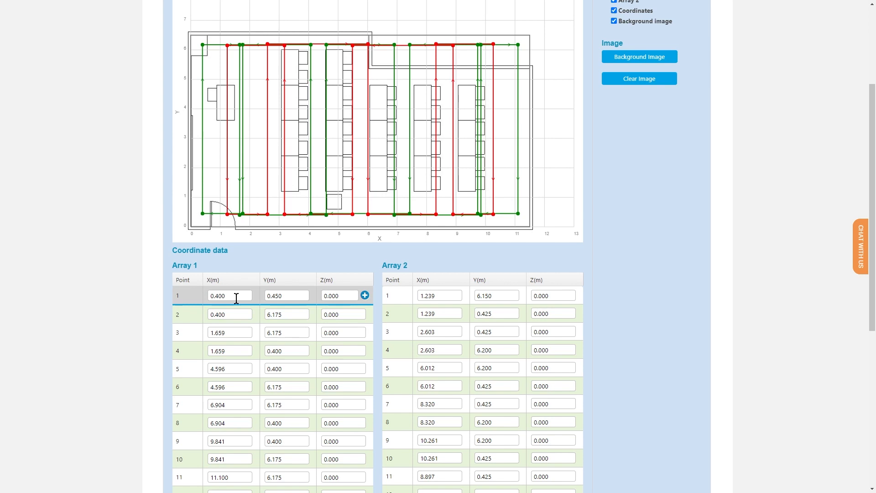
pyautogui.click(237, 298)
pyautogui.click(233, 312)
pyautogui.click(235, 330)
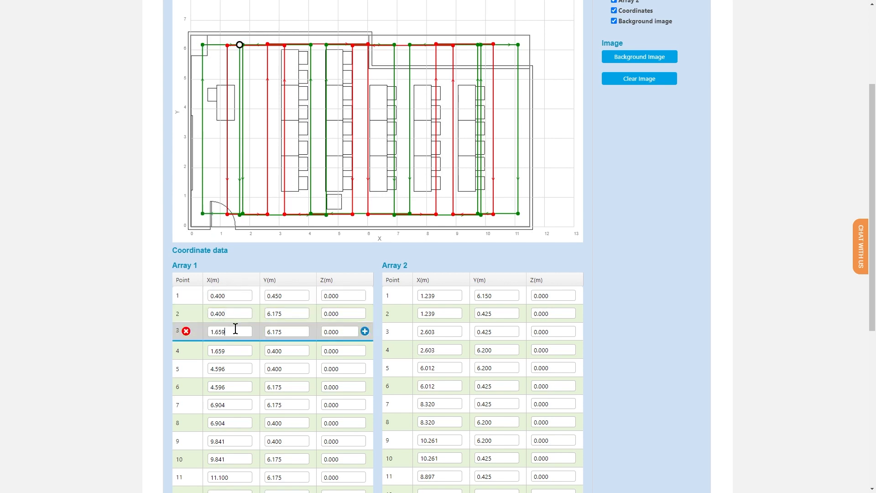
pyautogui.scroll(2, 274, 315)
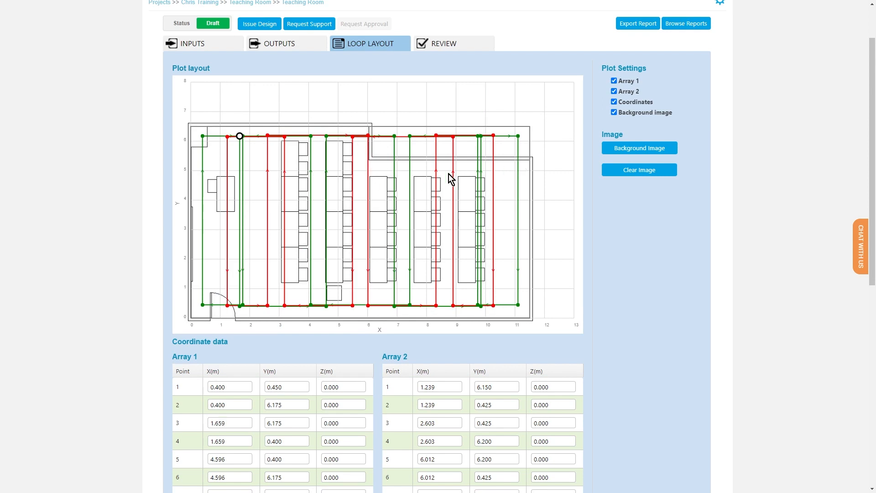
pyautogui.click(451, 403)
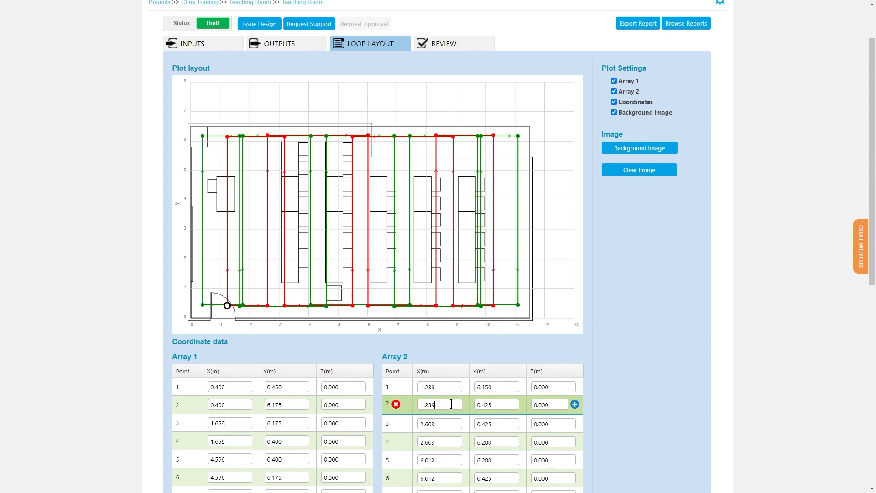
# Step: Hide Array 1 from the plot and locate Array 2 points 2 and 5 on it
pyautogui.click(614, 81)
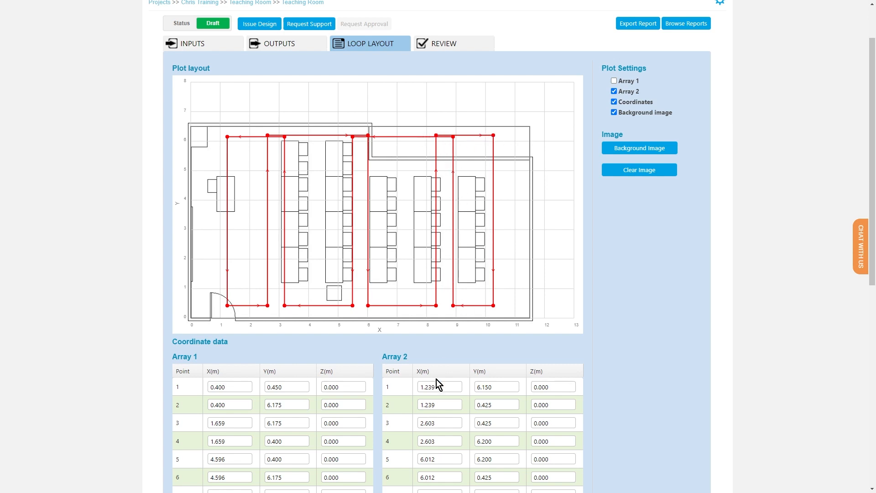
pyautogui.click(440, 404)
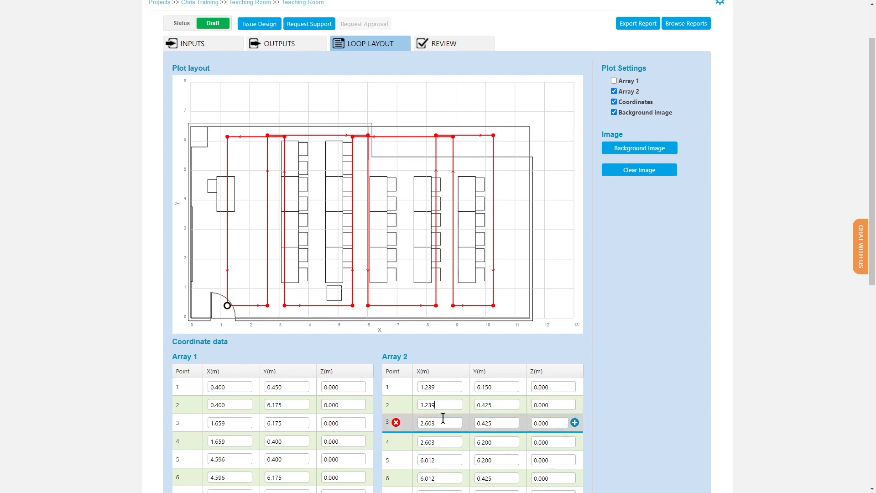
pyautogui.click(448, 458)
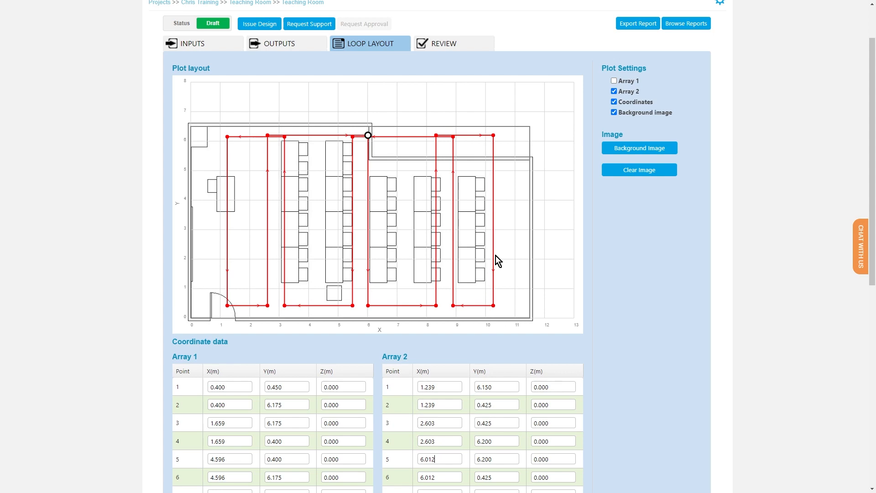
# Step: Set the Y coordinate of Array 2 points 9 and 8 to 5.1 m
pyautogui.scroll(-3, 496, 256)
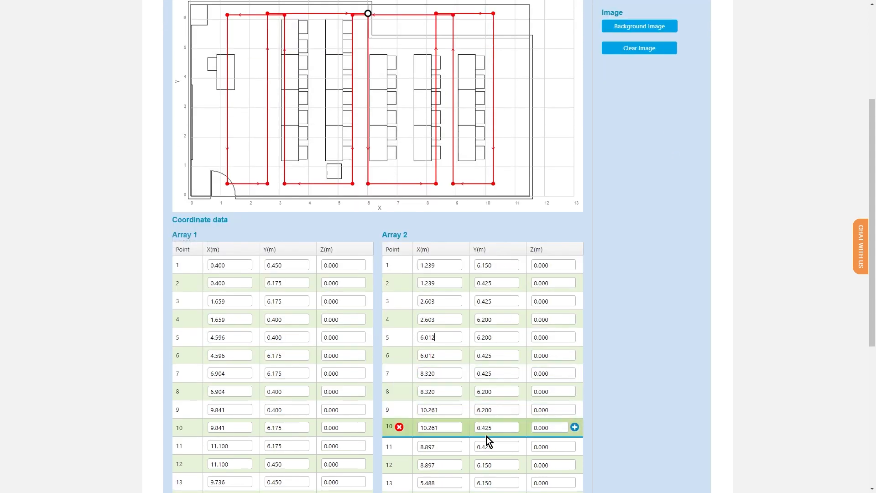
pyautogui.scroll(1, 511, 404)
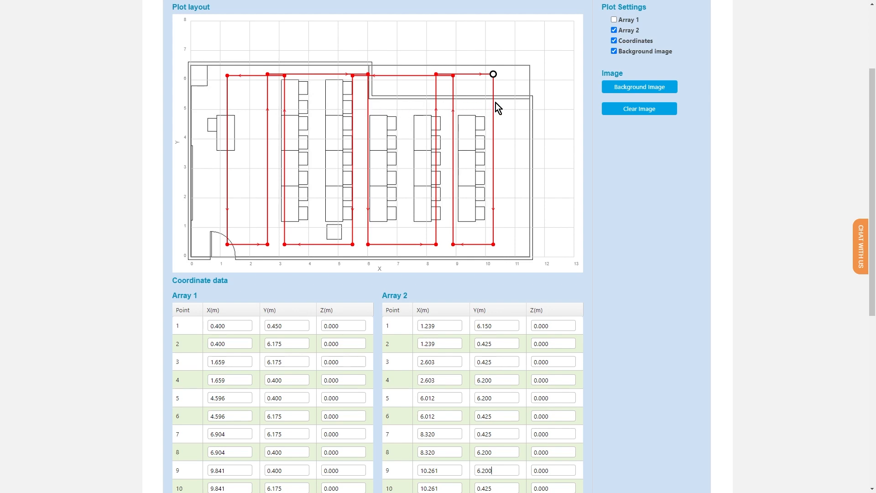
pyautogui.scroll(-1, 536, 275)
pyautogui.moveTo(504, 440); pyautogui.dragTo(463, 444)
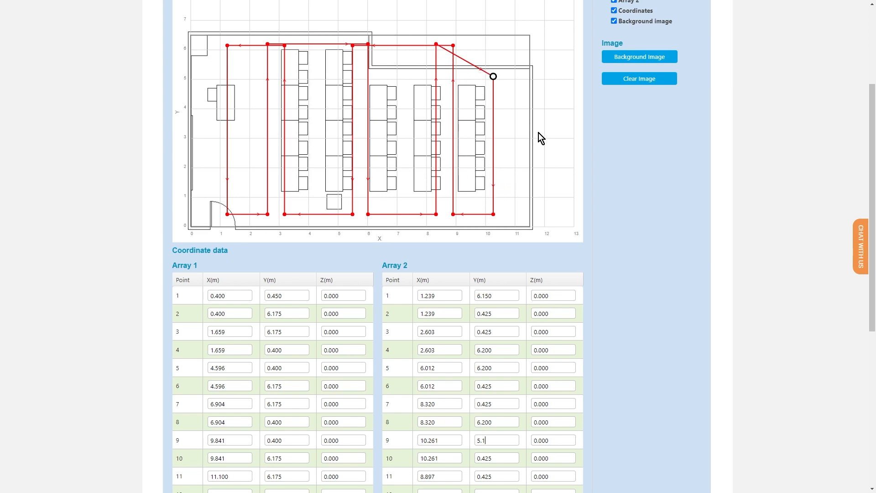
pyautogui.moveTo(502, 423); pyautogui.dragTo(464, 422)
pyautogui.write('5.1')
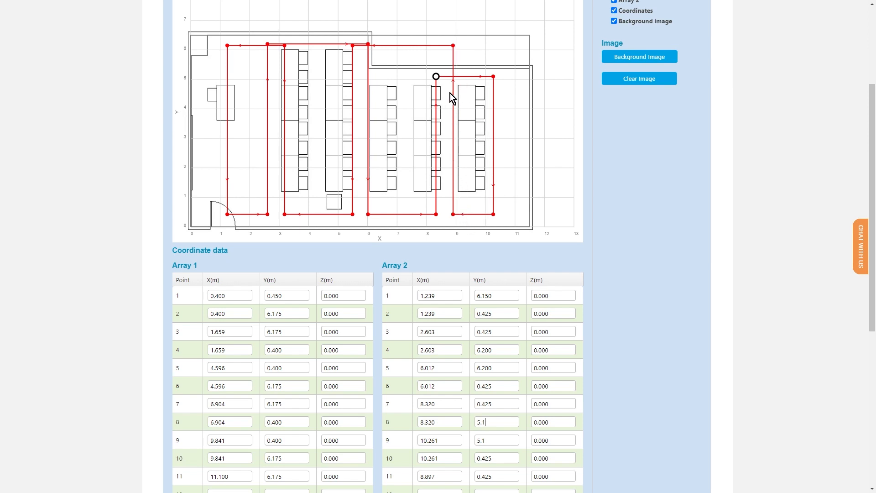
# Step: Set the Y coordinate of Array 2 points 12 and 13 to 5 m
pyautogui.scroll(-1, 465, 346)
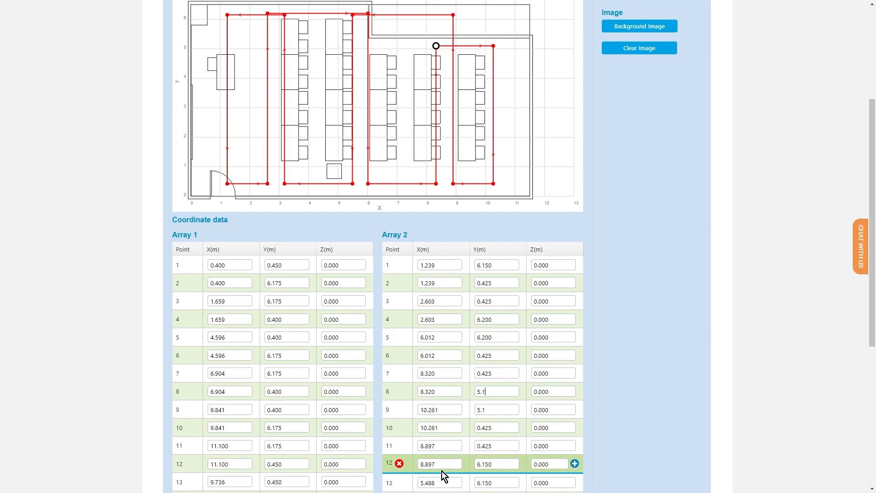
pyautogui.click(497, 463)
pyautogui.moveTo(497, 464); pyautogui.dragTo(475, 466)
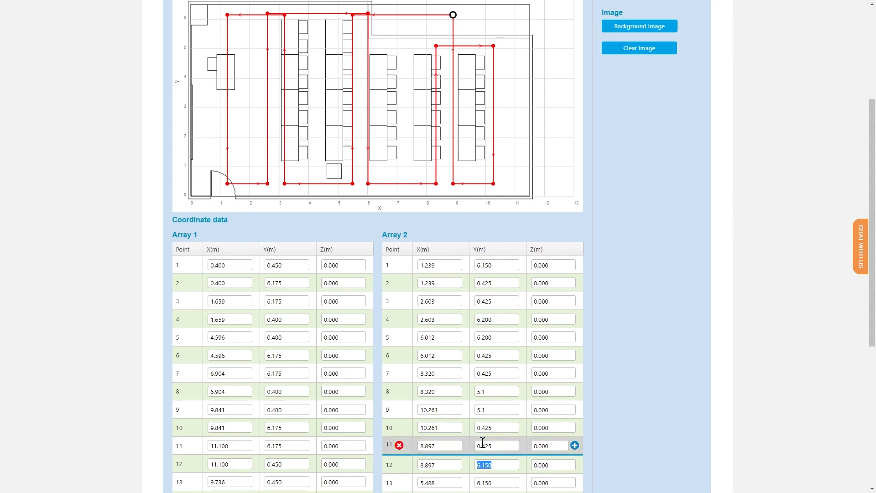
pyautogui.write('5')
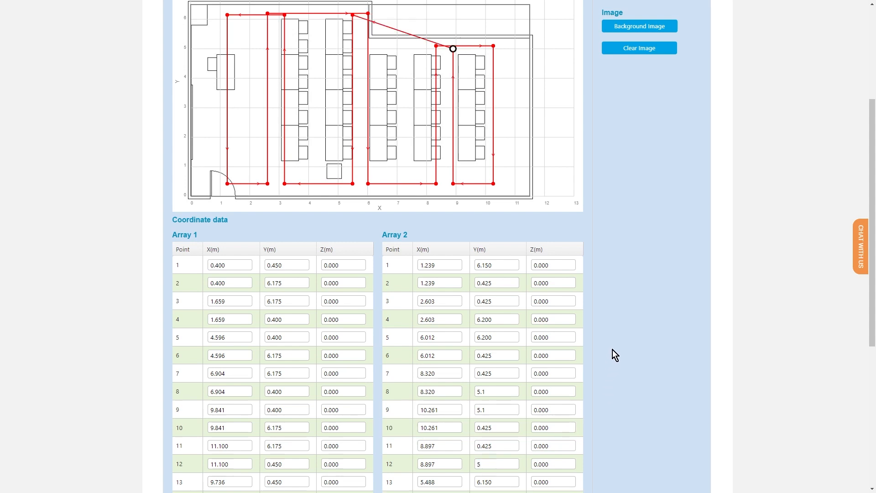
pyautogui.click(500, 482)
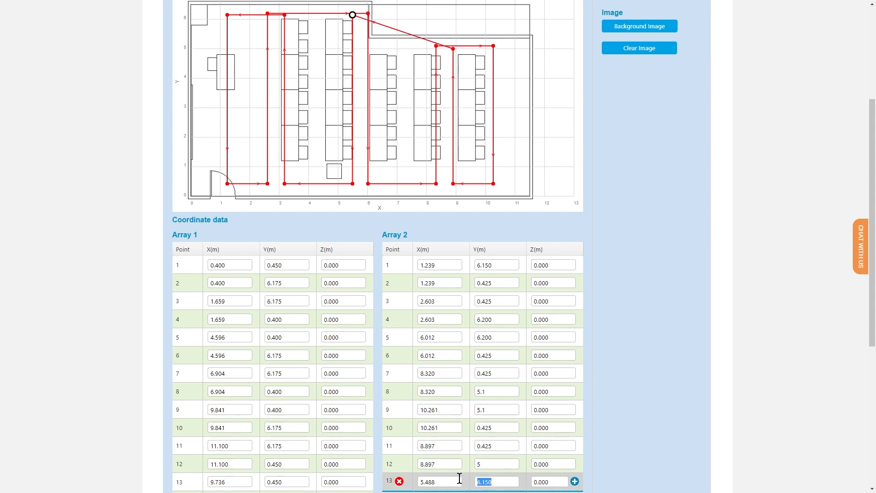
pyautogui.write('5')
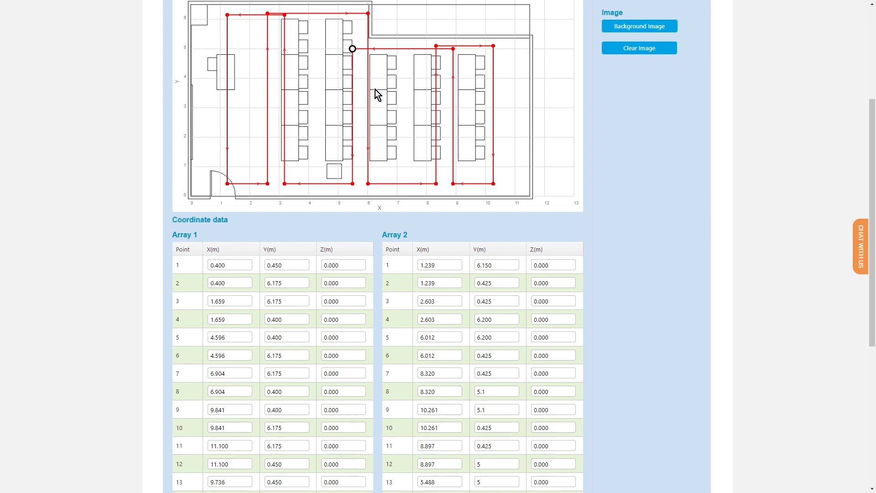
# Step: Insert a new point after point 4 in Array 2 and set its X coordinate to 5.488 m
pyautogui.scroll(1, 357, 94)
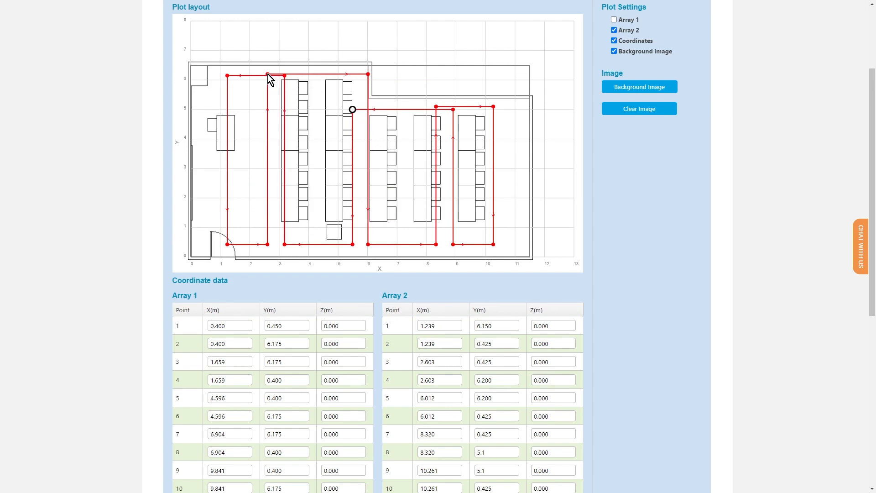
pyautogui.click(444, 382)
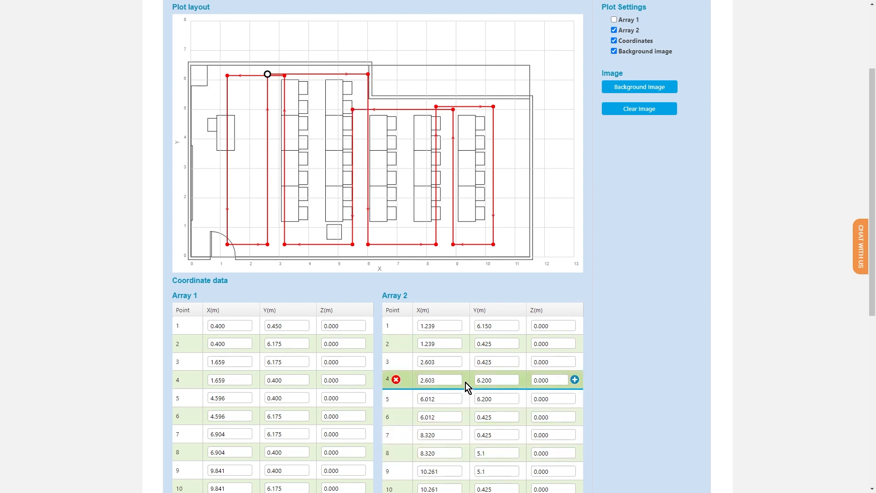
pyautogui.click(575, 380)
pyautogui.scroll(-2, 470, 387)
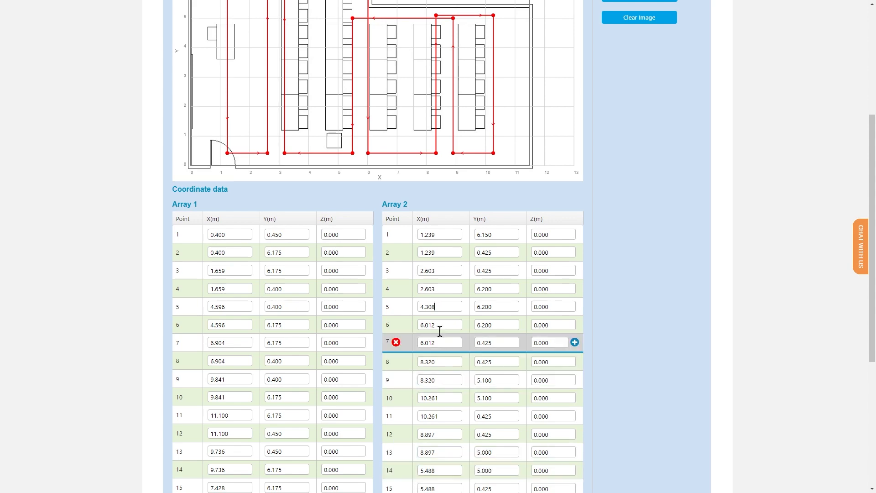
pyautogui.scroll(2, 445, 325)
pyautogui.doubleClick(446, 398)
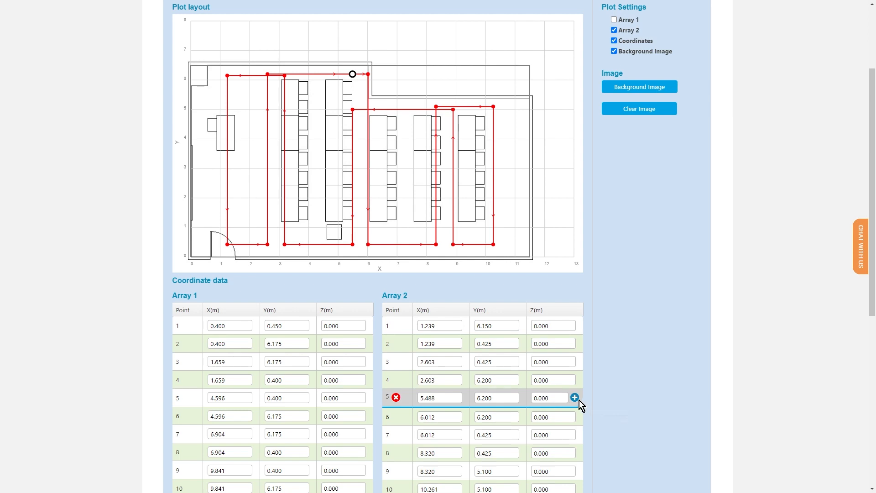
# Step: Insert another point after point 5 in Array 2 with X 5.488 m and Y 5.1 m
pyautogui.click(575, 397)
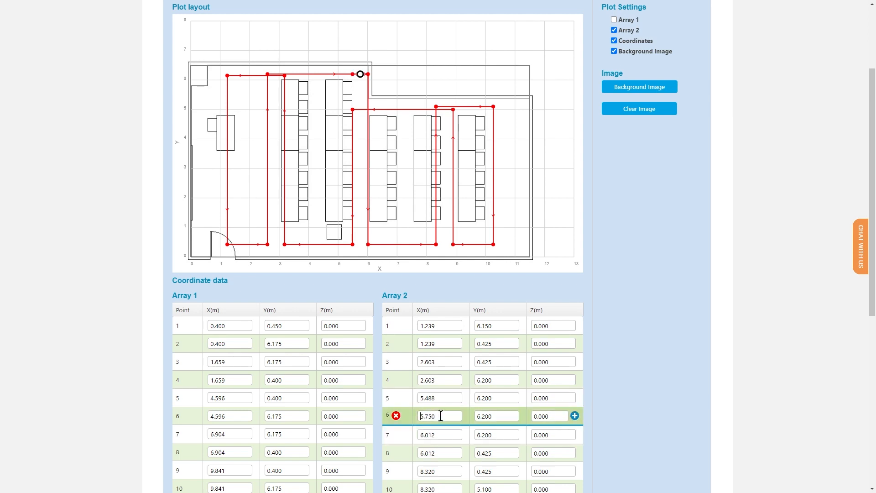
pyautogui.moveTo(441, 416); pyautogui.dragTo(418, 416)
pyautogui.write('5.488')
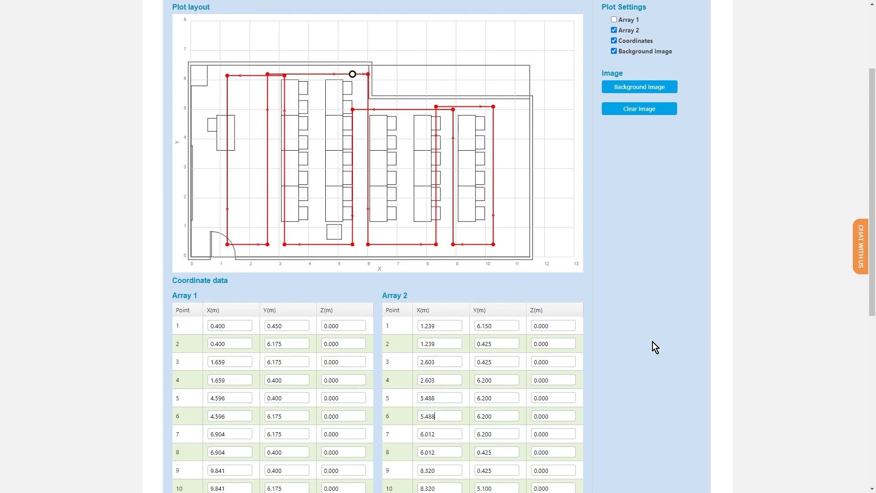
pyautogui.moveTo(505, 416); pyautogui.dragTo(474, 418)
pyautogui.write('5.1')
# Step: Set the Y coordinate of Array 2 point 7 to 5.1 m
pyautogui.click(504, 434)
pyautogui.moveTo(504, 433); pyautogui.dragTo(477, 434)
pyautogui.write('5.1')
pyautogui.click(627, 233)
pyautogui.scroll(1, 627, 253)
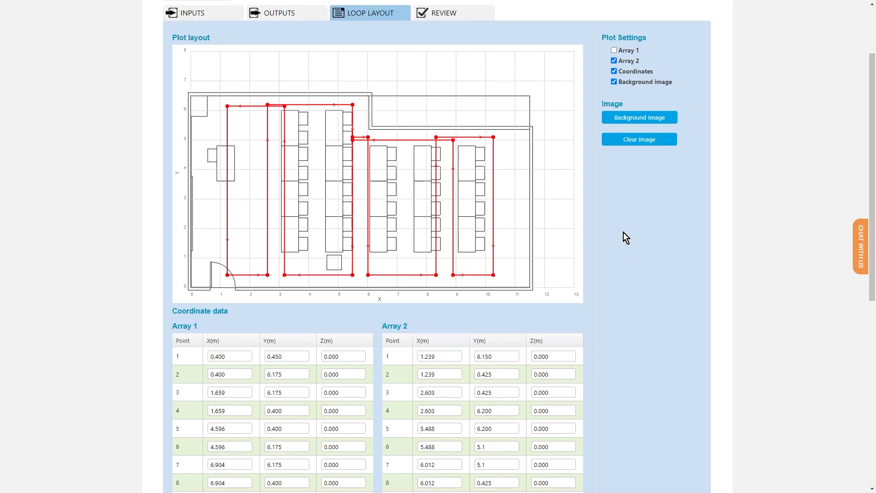
# Step: Show Array 1 in the plot again alongside Array 2
pyautogui.click(614, 50)
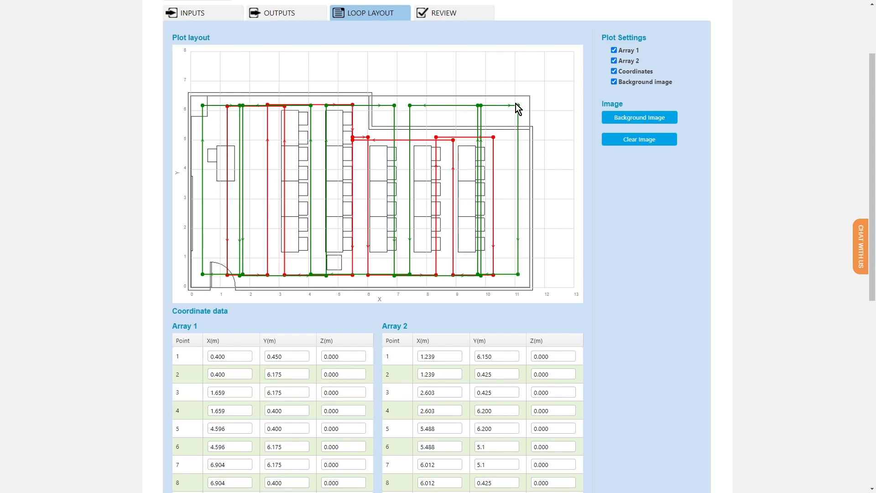
pyautogui.scroll(-3, 332, 297)
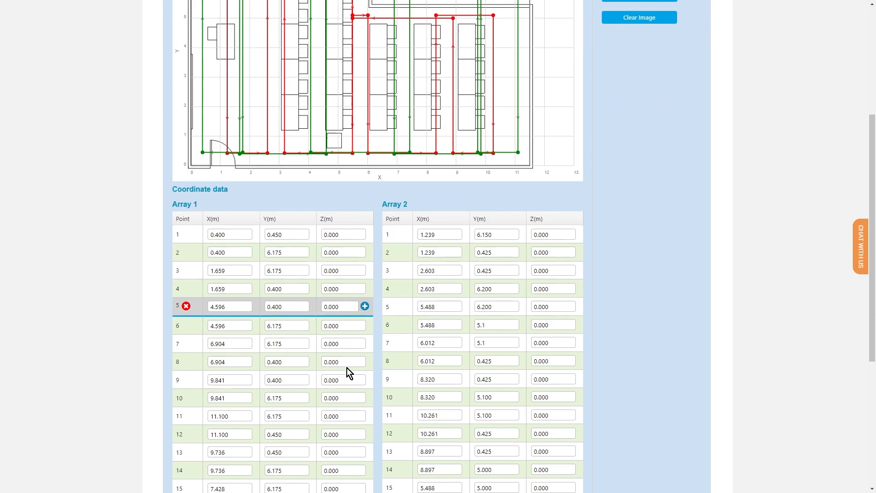
# Step: Set the Y coordinates of Array 1 points 11 and 10 to 5.05 m
pyautogui.doubleClick(272, 415)
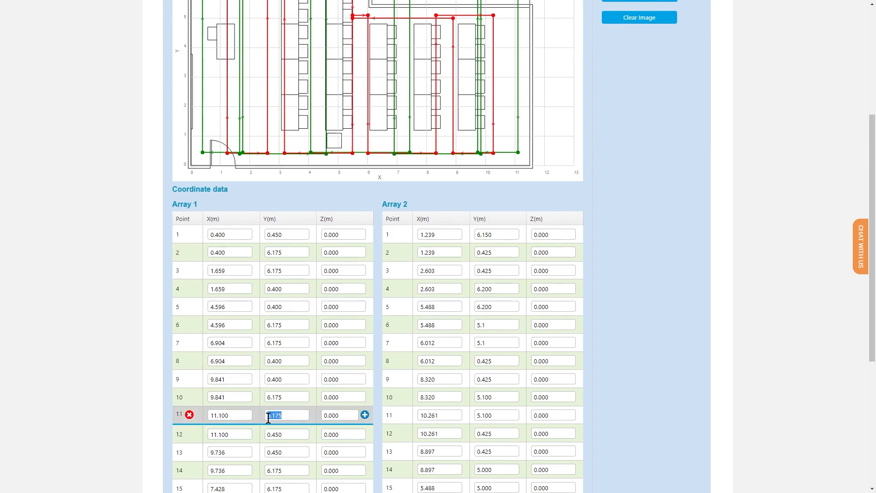
pyautogui.scroll(2, 279, 422)
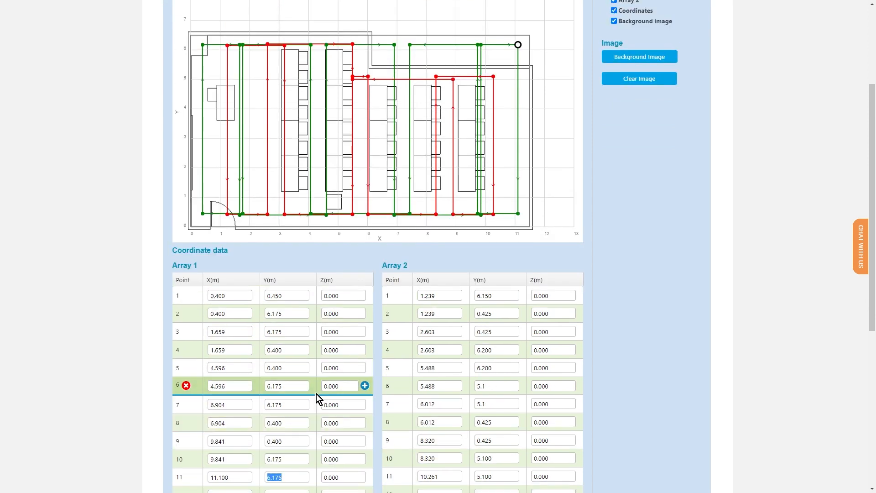
pyautogui.write('5.05')
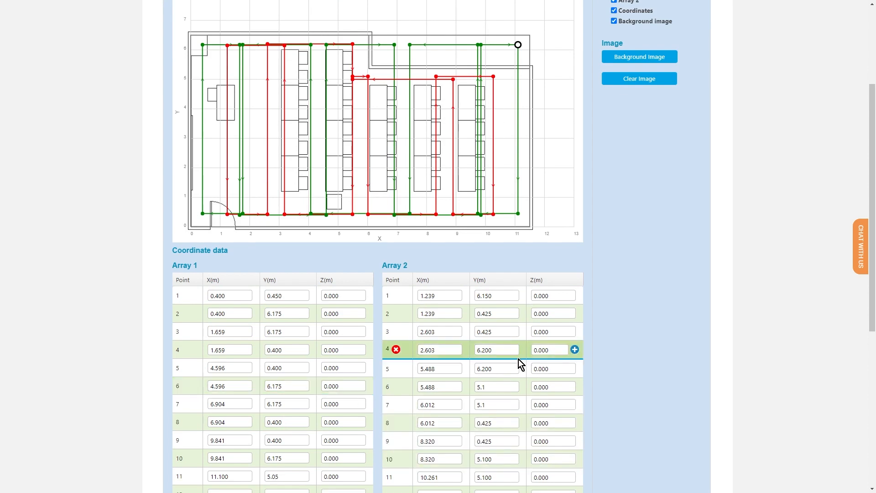
pyautogui.click(501, 233)
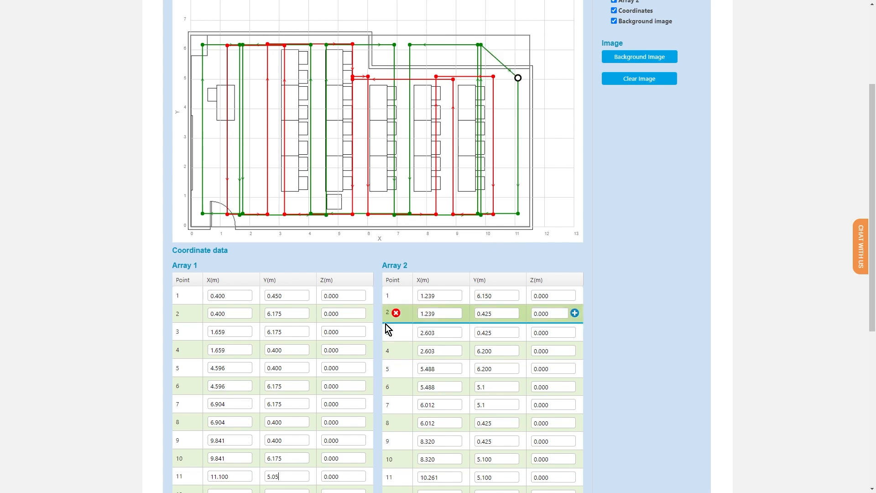
pyautogui.click(294, 457)
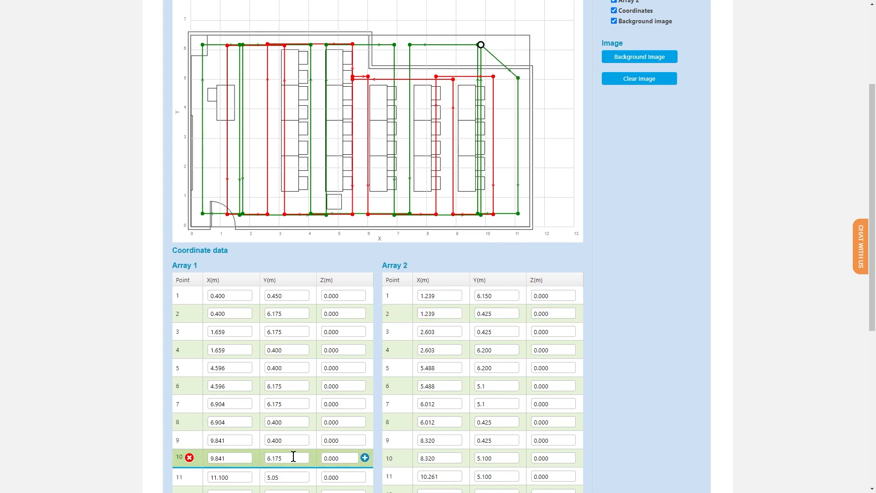
pyautogui.moveTo(293, 458); pyautogui.dragTo(264, 449)
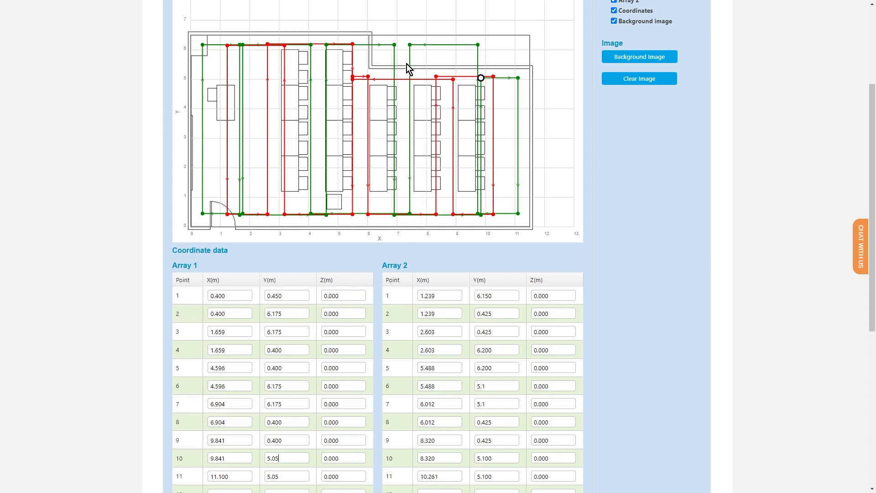
# Step: Set the Y coordinates of Array 1 points 15 and 14 to 5.05 m
pyautogui.scroll(-1, 266, 395)
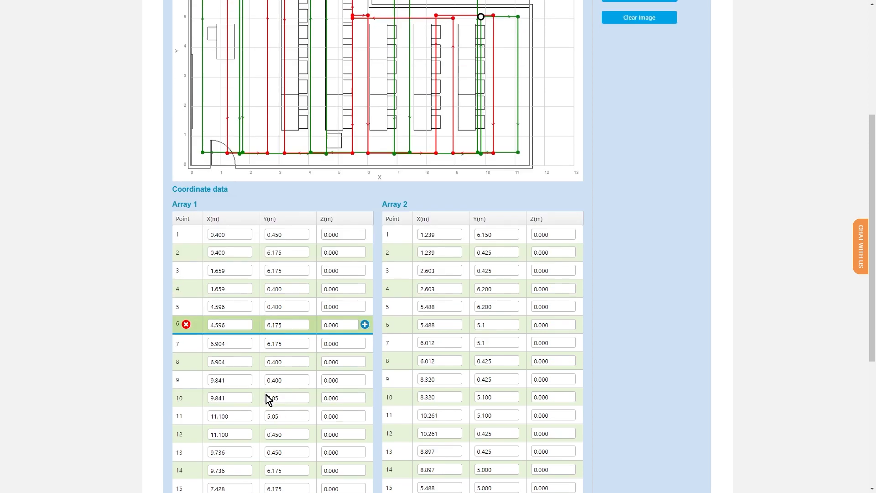
pyautogui.scroll(-1, 261, 459)
pyautogui.doubleClick(264, 461)
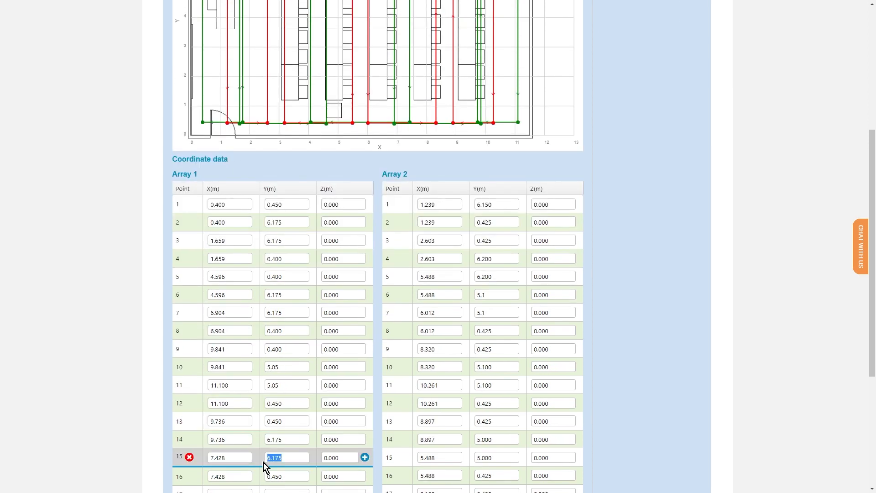
pyautogui.write('5.05')
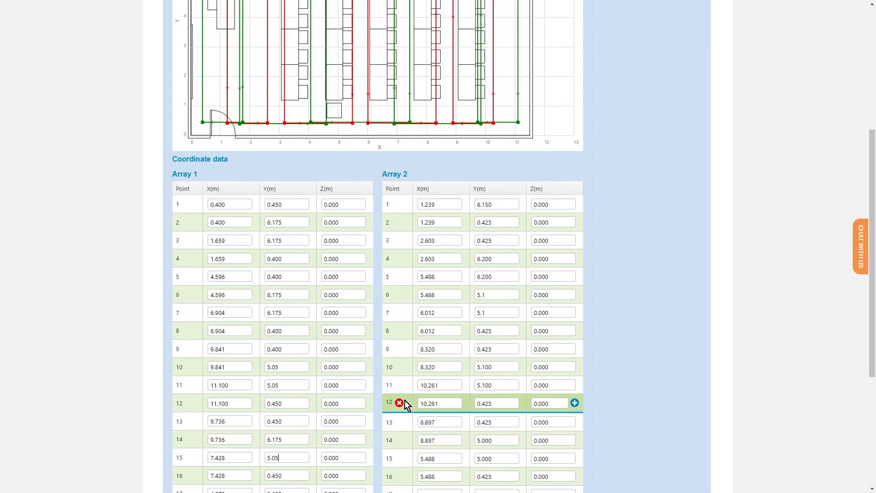
pyautogui.click(287, 440)
pyautogui.moveTo(287, 440); pyautogui.dragTo(260, 445)
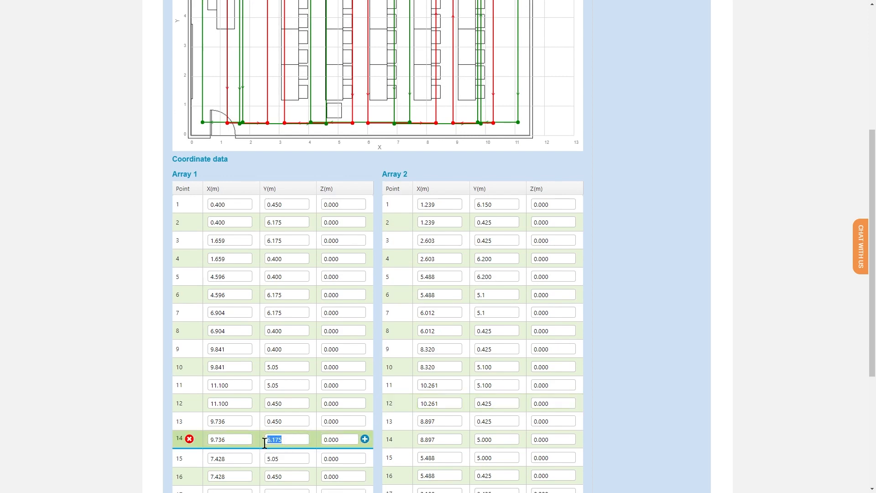
pyautogui.write('5.05')
# Step: Insert two consecutive points after point 6 in Array 1 and set the second one to X 5.75 m, Y 5.05 m
pyautogui.scroll(2, 274, 429)
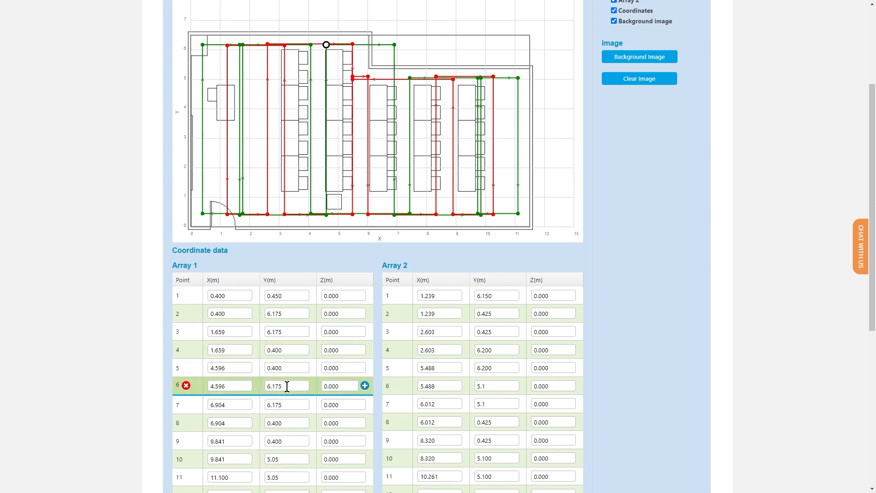
pyautogui.click(364, 386)
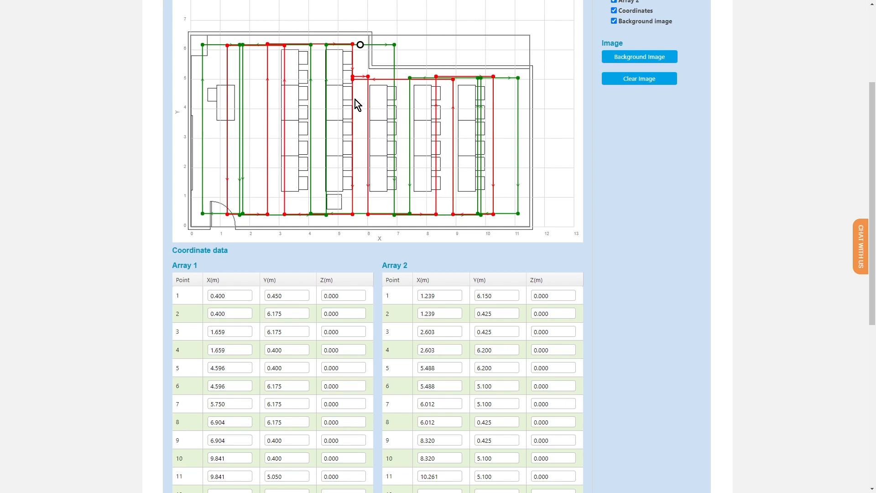
pyautogui.moveTo(363, 405)
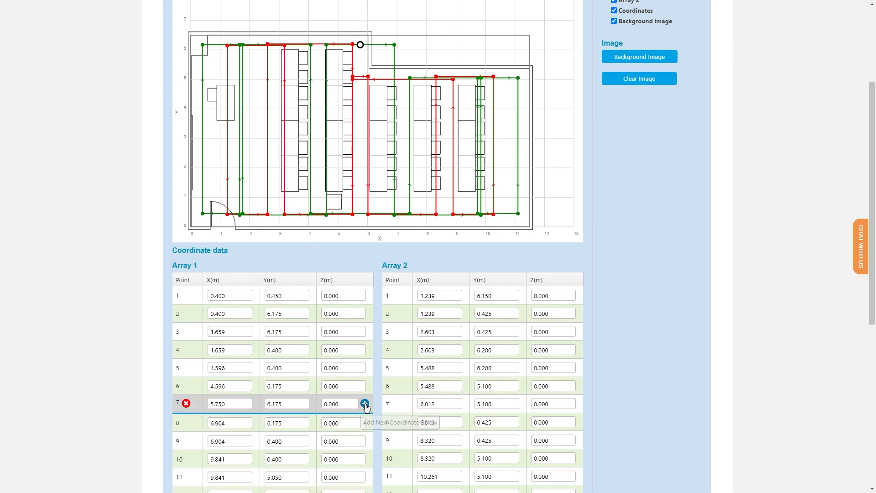
pyautogui.click(364, 403)
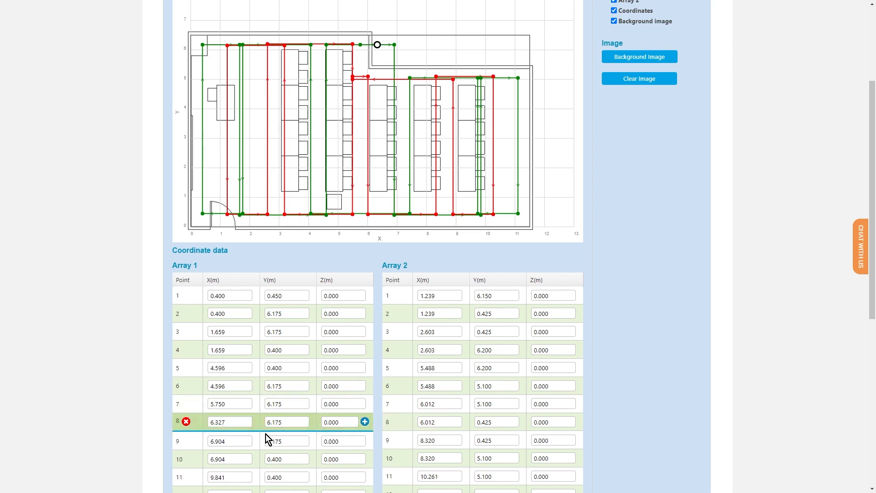
pyautogui.moveTo(241, 423); pyautogui.dragTo(201, 423)
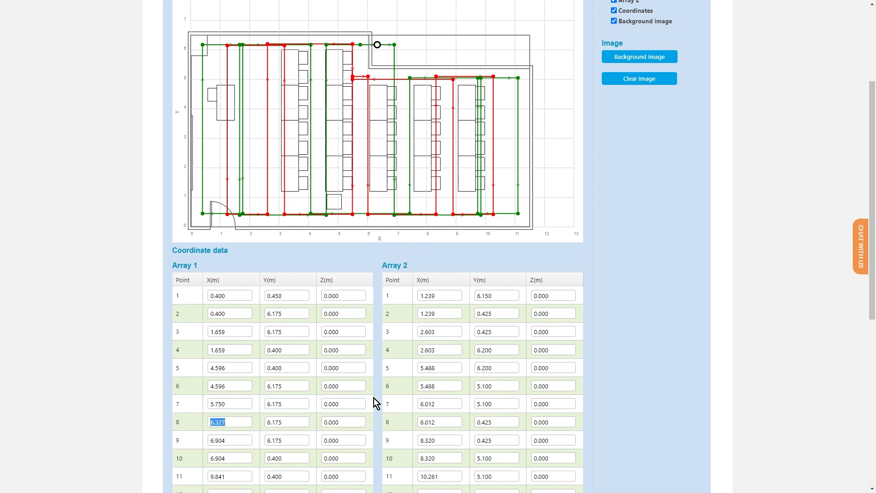
pyautogui.write('5.75')
pyautogui.moveTo(296, 422); pyautogui.dragTo(264, 422)
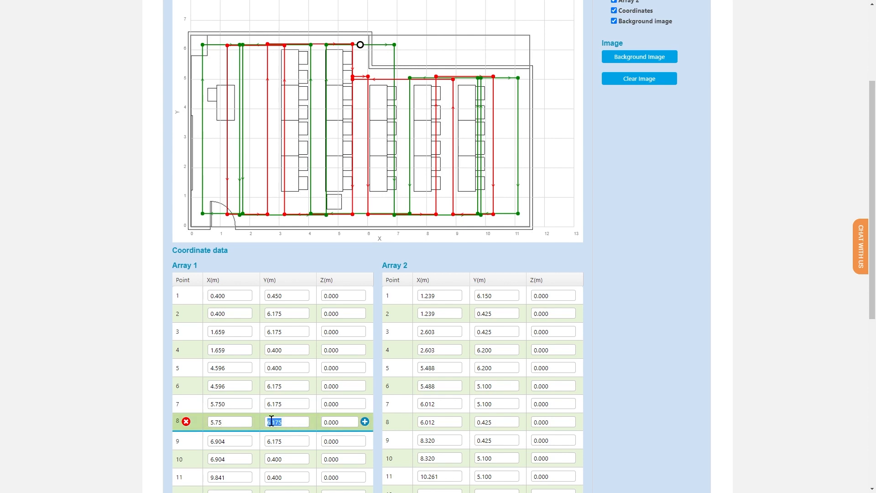
pyautogui.write('5.05')
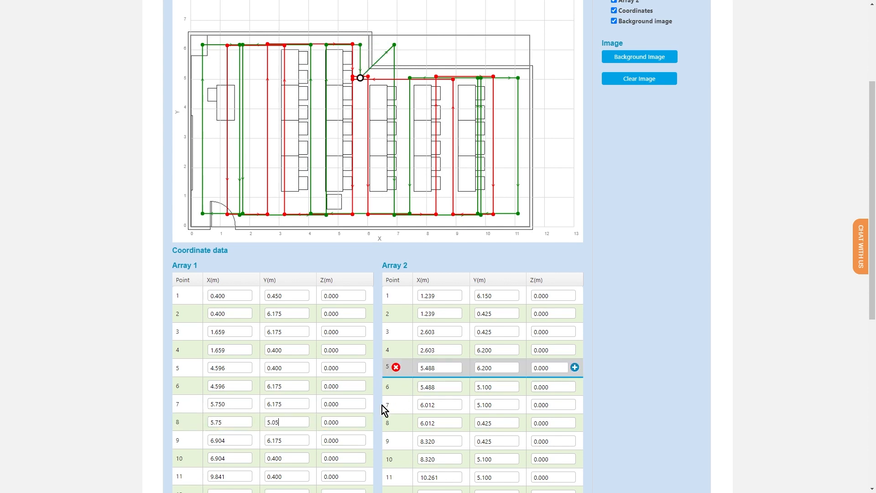
# Step: Set the Y coordinate of Array 1 point 9 to 5.05 m
pyautogui.moveTo(299, 440); pyautogui.dragTo(264, 440)
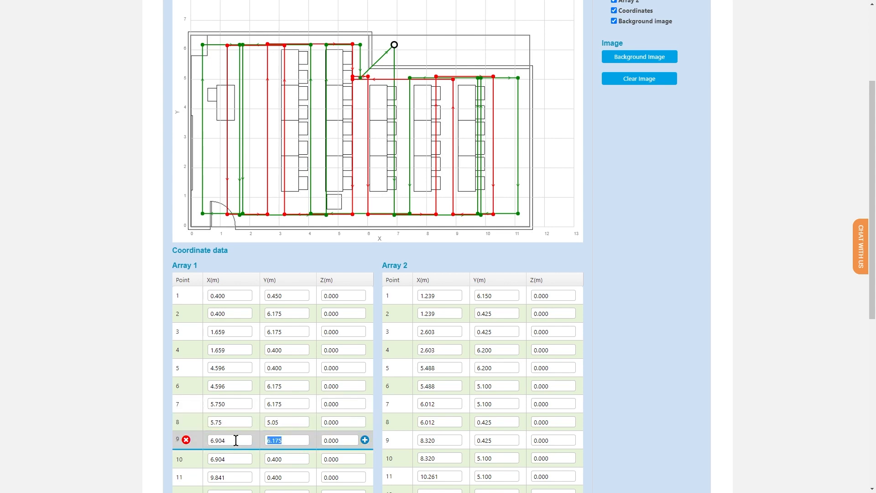
pyautogui.write('5.05')
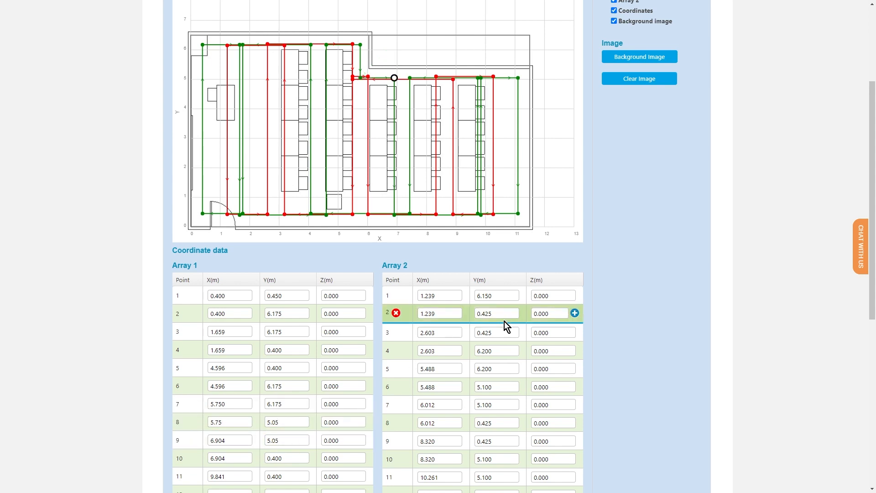
pyautogui.click(654, 355)
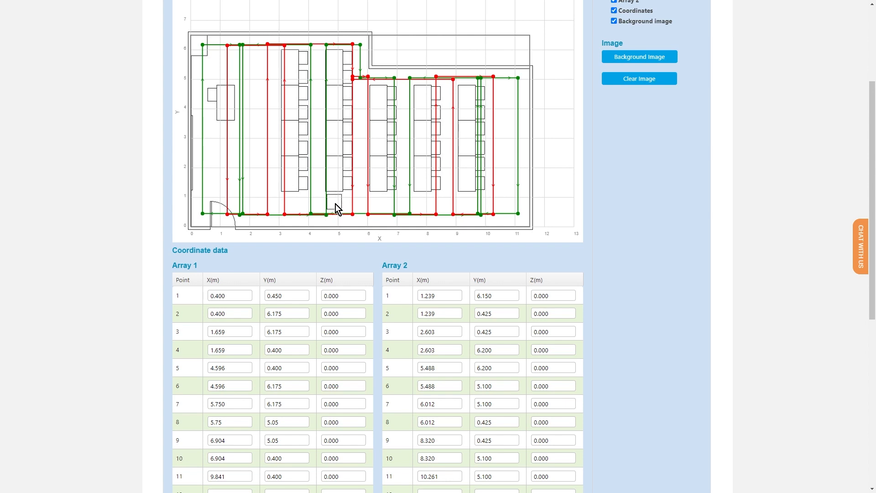
# Step: Insert a new point after point 5 in Array 1 and set its X coordinate to 6 m
pyautogui.moveTo(303, 339)
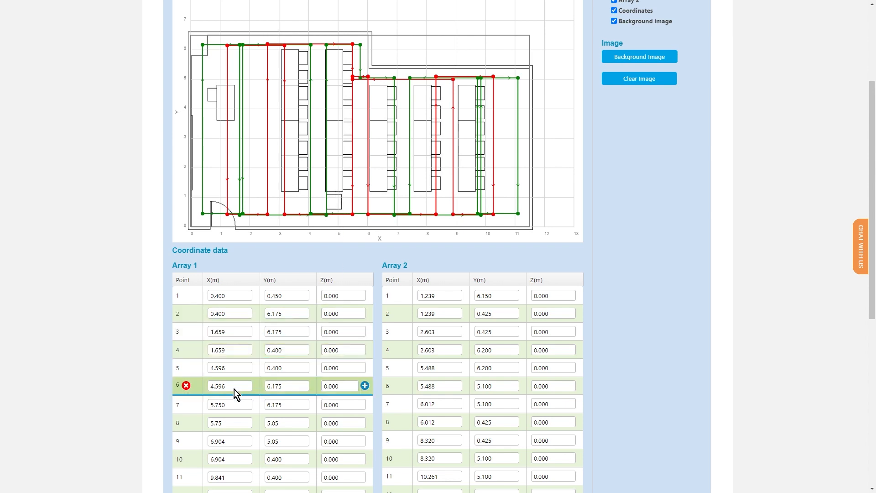
pyautogui.click(232, 368)
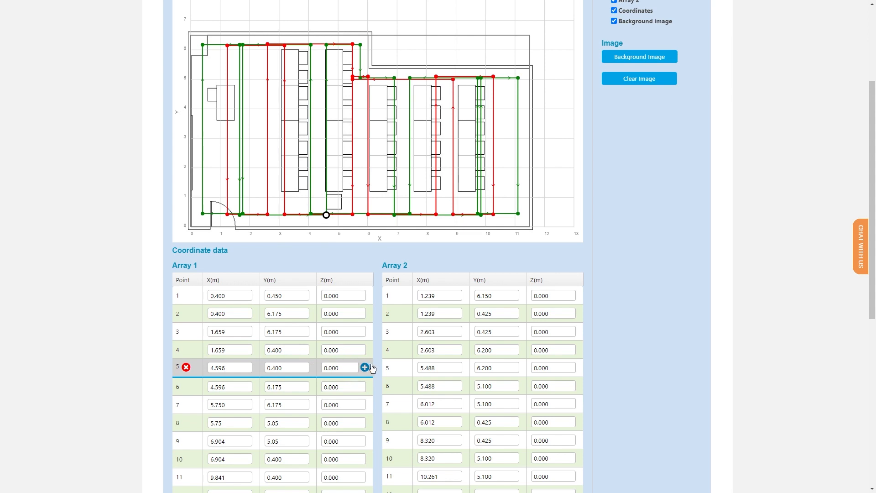
pyautogui.click(370, 366)
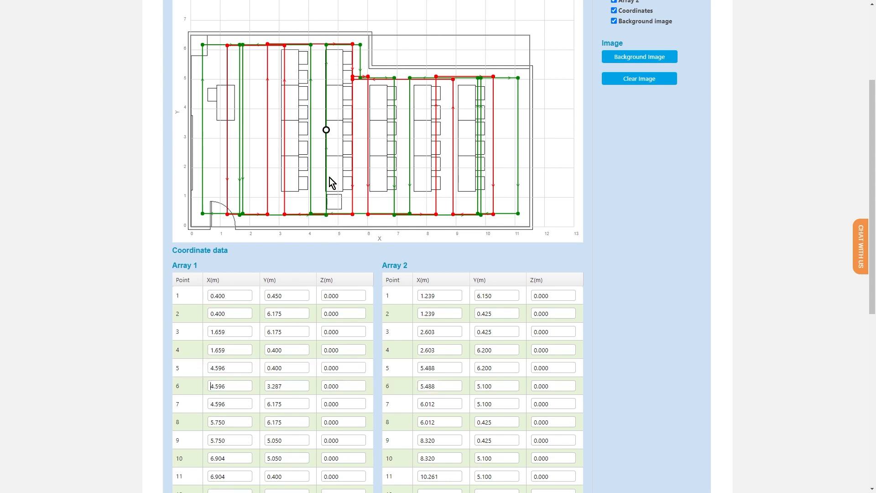
pyautogui.moveTo(235, 381); pyautogui.dragTo(205, 384)
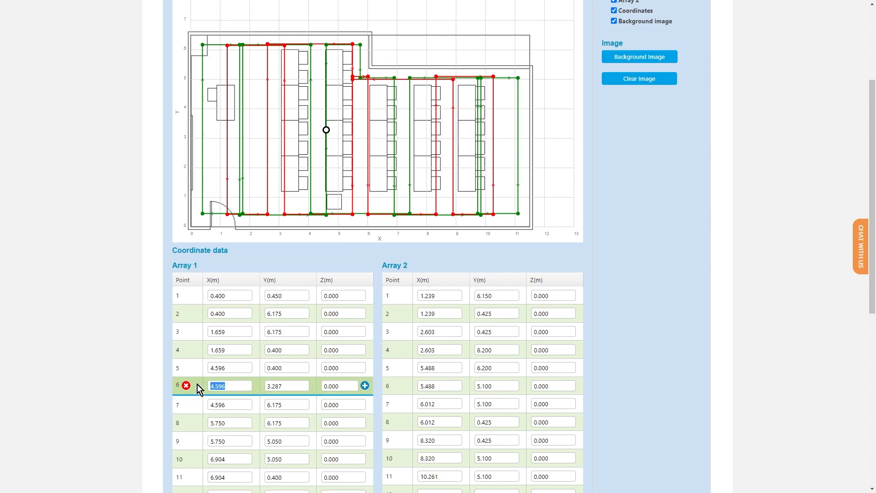
pyautogui.write('6')
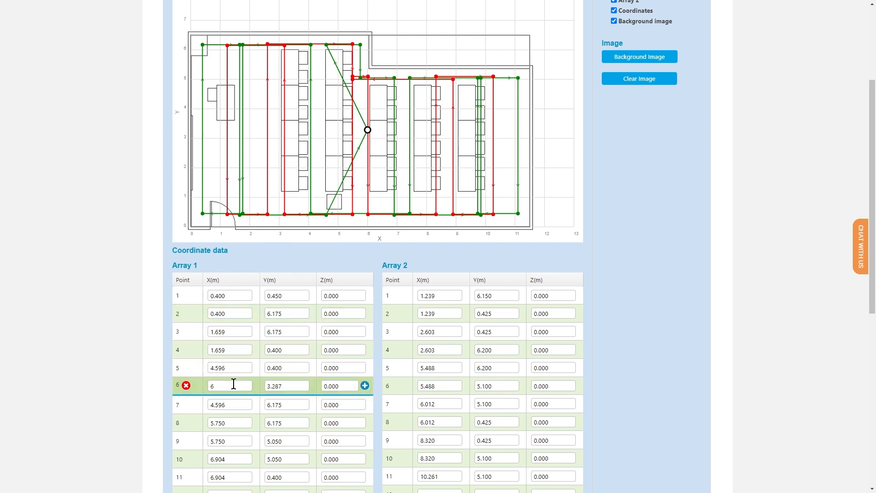
# Step: Delete the newly inserted point 6 from Array 1
pyautogui.click(186, 385)
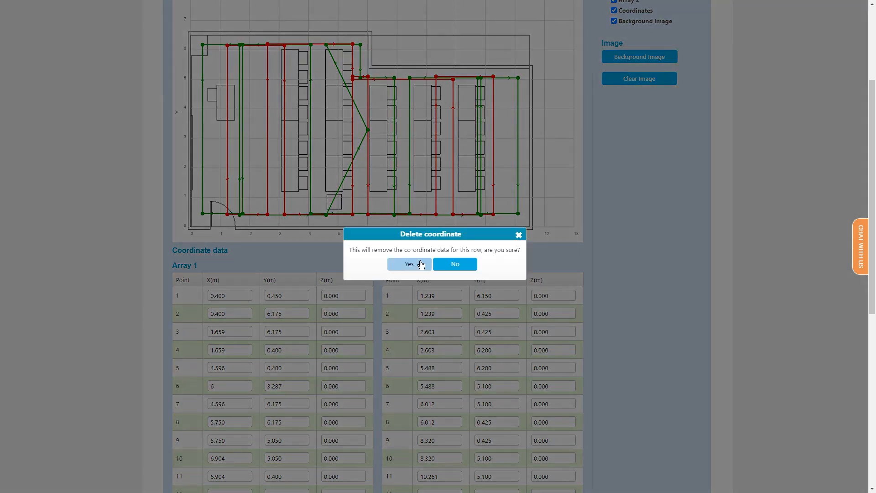
pyautogui.click(421, 265)
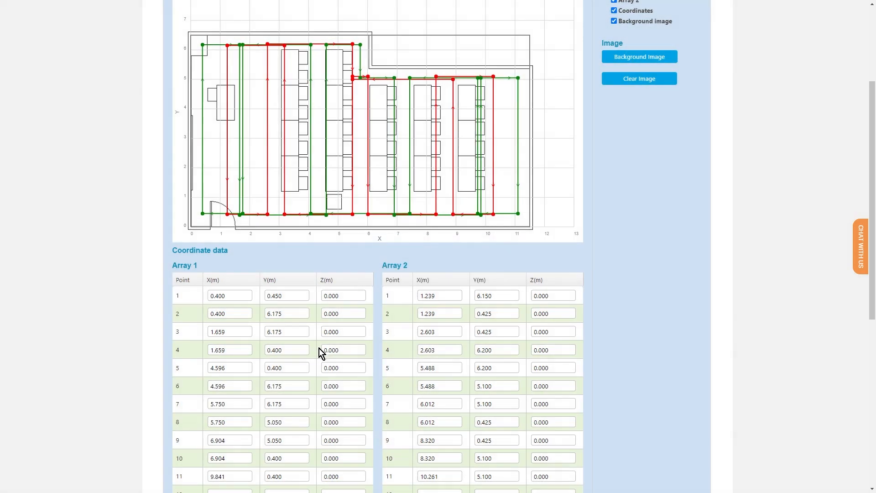
# Step: Set the X coordinates of Array 1 points 5 and 6 to 4.5 m
pyautogui.moveTo(285, 387)
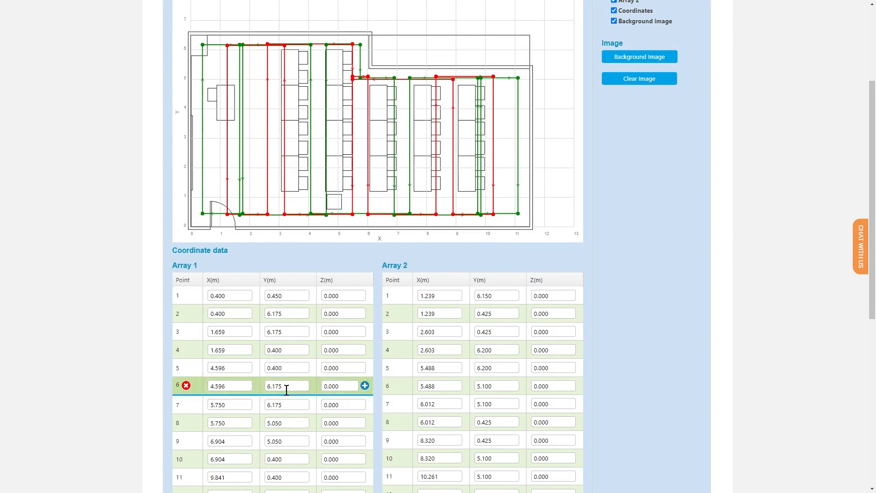
pyautogui.click(226, 367)
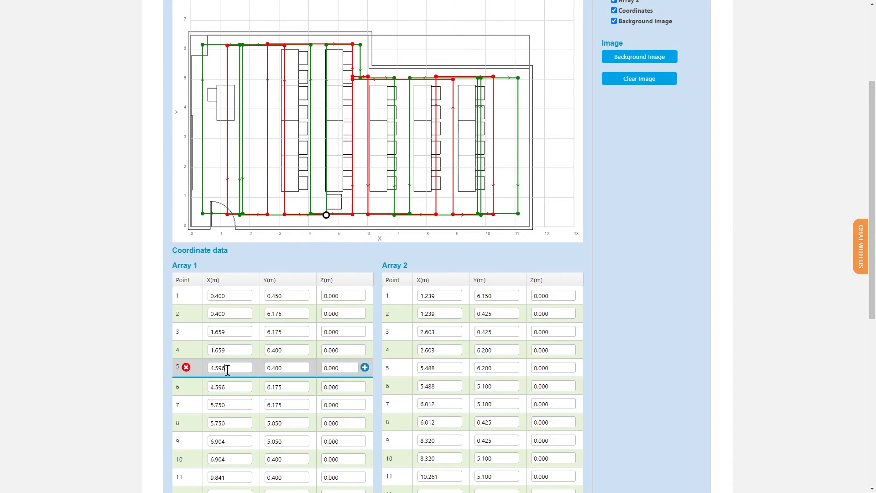
pyautogui.moveTo(233, 368); pyautogui.dragTo(204, 367)
pyautogui.write('4.5')
pyautogui.click(231, 386)
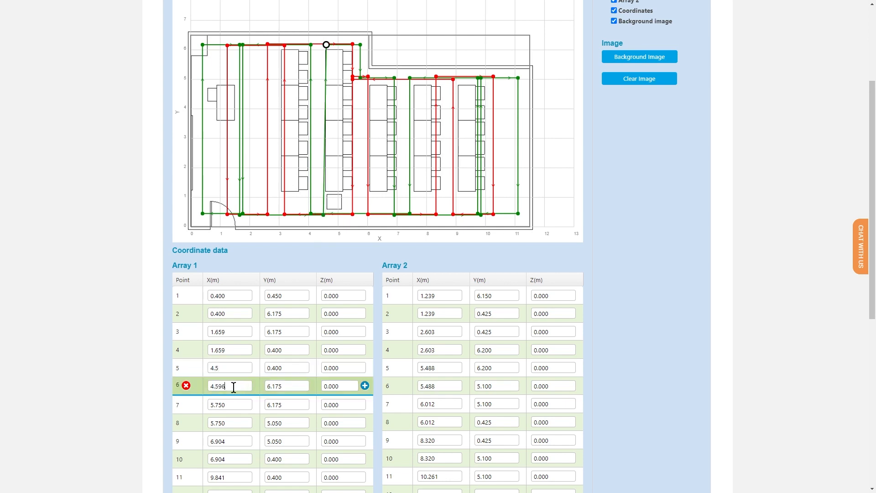
pyautogui.moveTo(231, 386); pyautogui.dragTo(207, 388)
pyautogui.write('4.5')
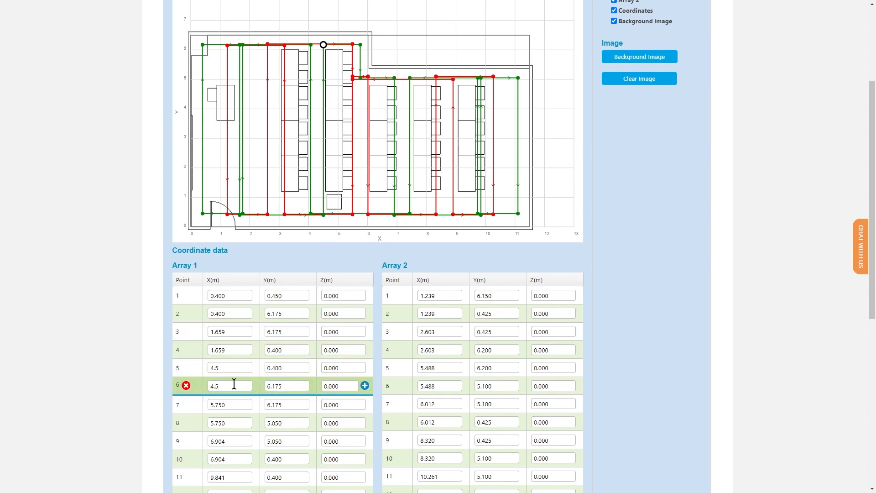
# Step: Insert a new point after point 1 in Array 1 and set its Y coordinate to 5.5 m
pyautogui.click(231, 296)
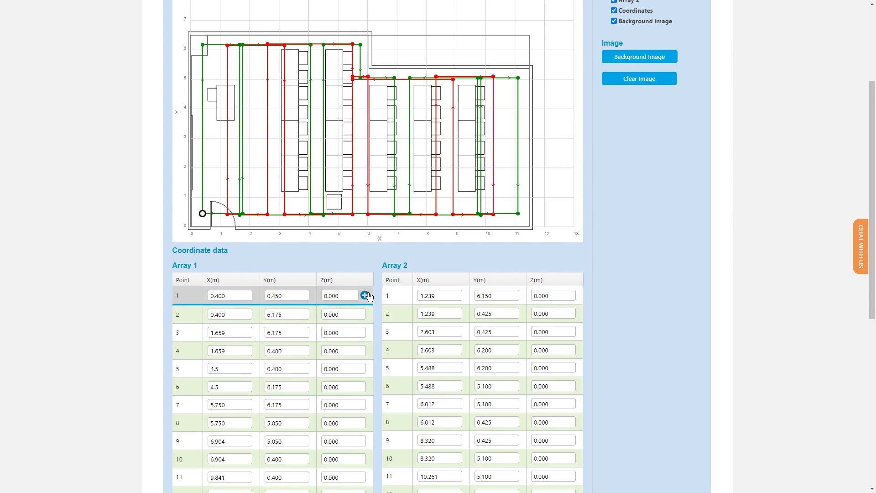
pyautogui.click(366, 296)
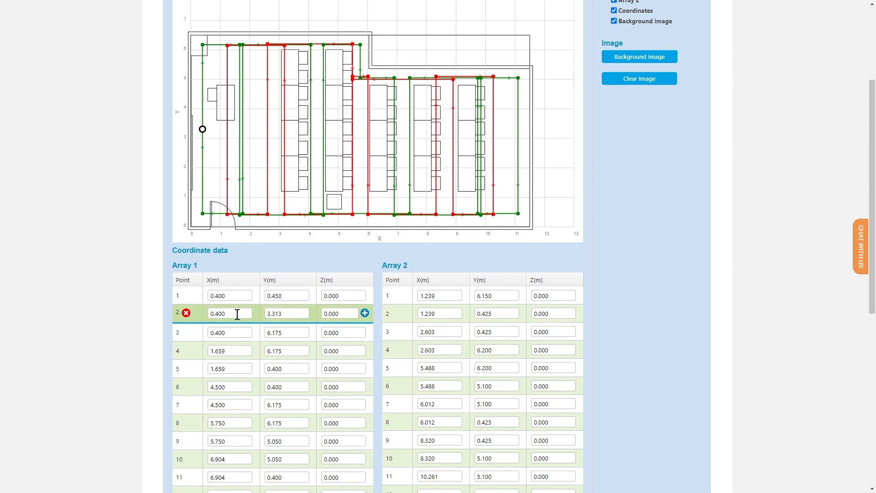
pyautogui.moveTo(237, 314); pyautogui.dragTo(204, 314)
pyautogui.moveTo(293, 314); pyautogui.dragTo(251, 314)
pyautogui.write('5.6')
pyautogui.press('BackSpace')
pyautogui.write('5')
# Step: Insert another point after point 2 in Array 1 with X 0.8 m and Y 5.5 m
pyautogui.click(367, 313)
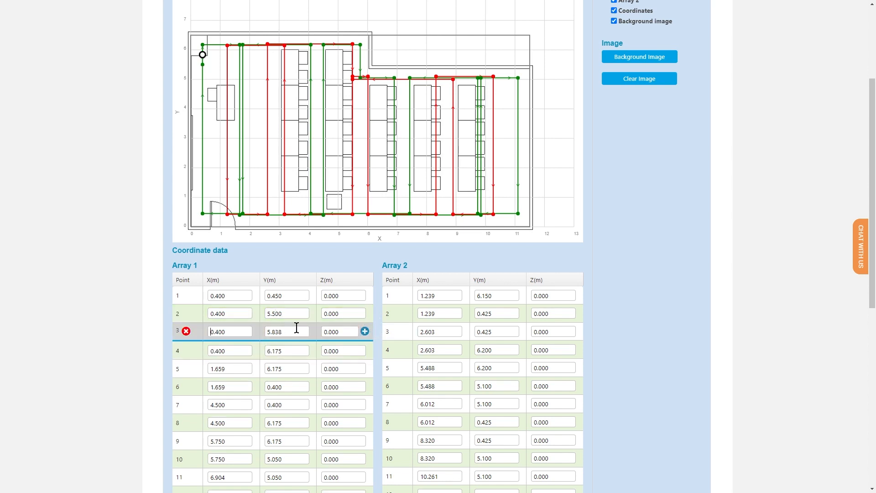
pyautogui.moveTo(282, 329); pyautogui.dragTo(225, 326)
pyautogui.write('5.5')
pyautogui.moveTo(232, 329); pyautogui.dragTo(195, 335)
pyautogui.write('0.8')
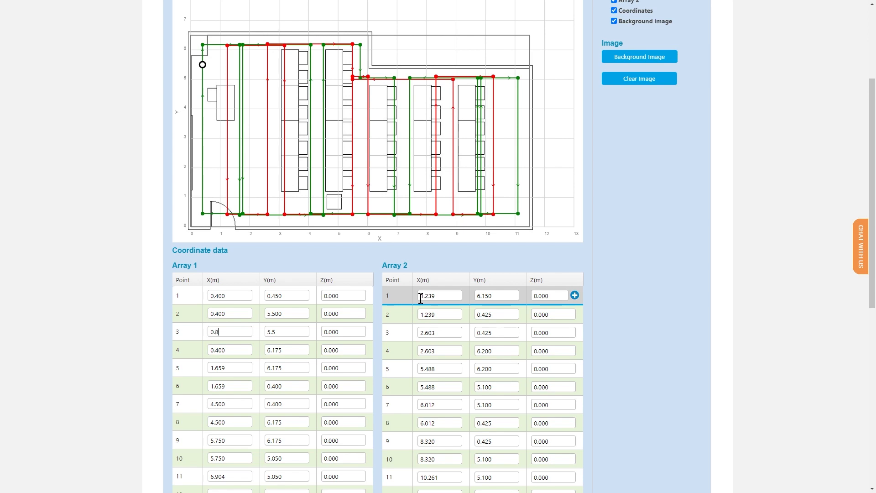
# Step: Set the X coordinate of Array 1 point 4 to 0.8 m and save the edited loop coordinates
pyautogui.click(239, 348)
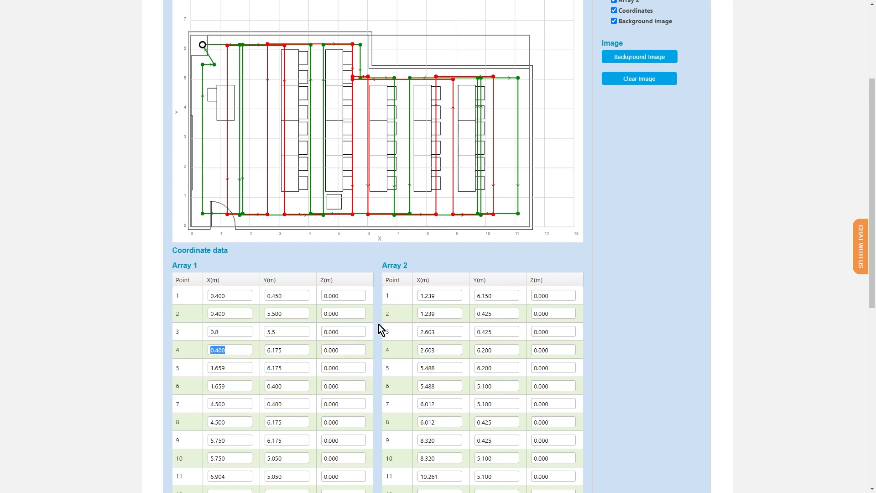
pyautogui.write('0.8')
pyautogui.scroll(2, 643, 246)
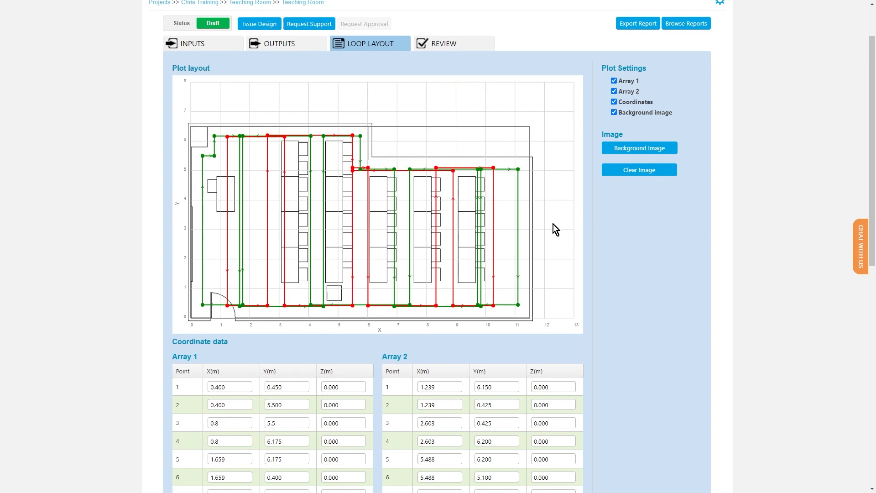
pyautogui.scroll(-10, 584, 319)
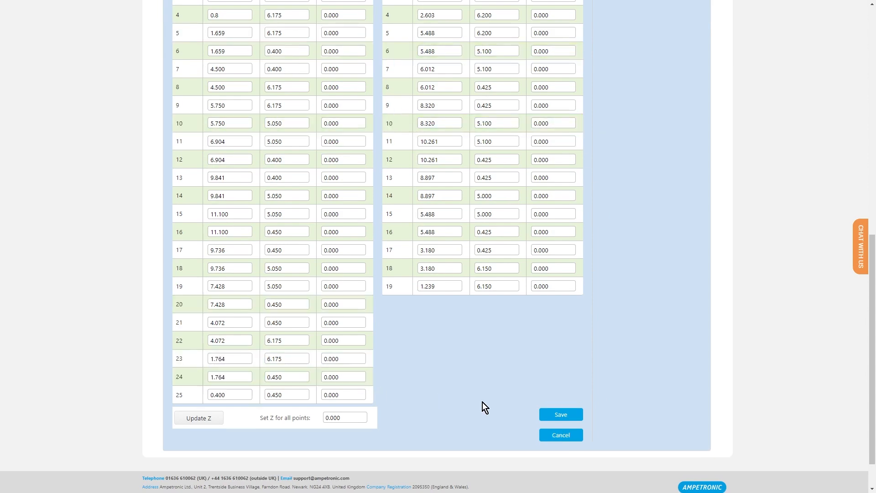
pyautogui.click(550, 414)
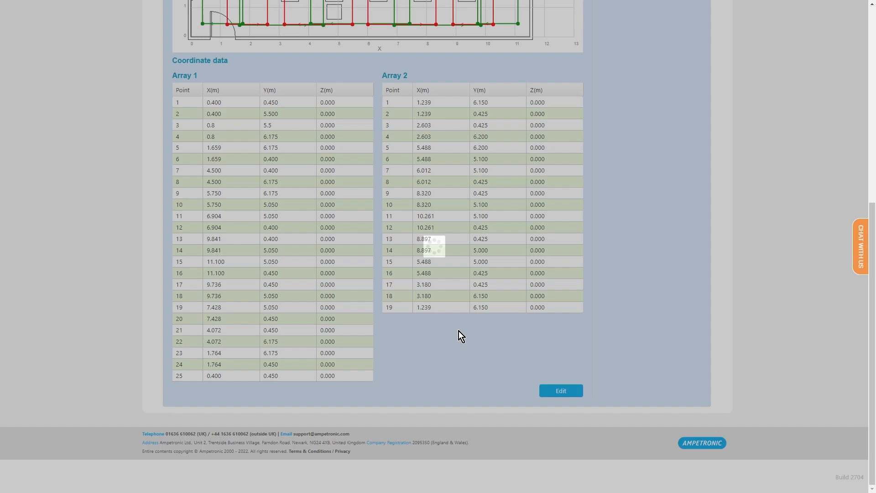
# Step: Review the saved loop layout and its overview, magnetic field variation and overspill results
pyautogui.scroll(5, 459, 330)
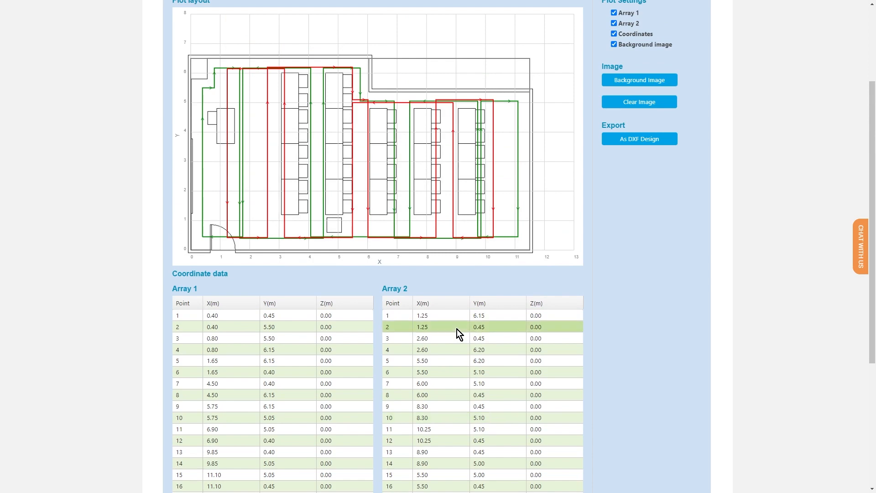
pyautogui.scroll(3, 457, 330)
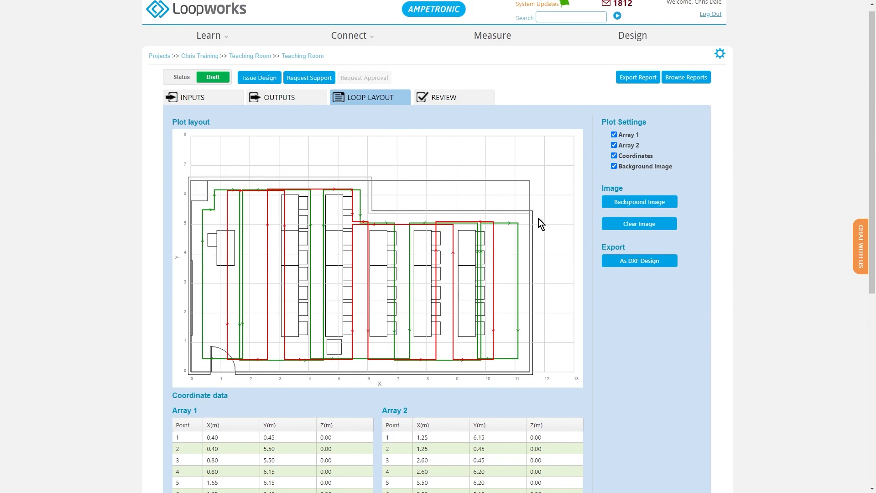
pyautogui.click(301, 104)
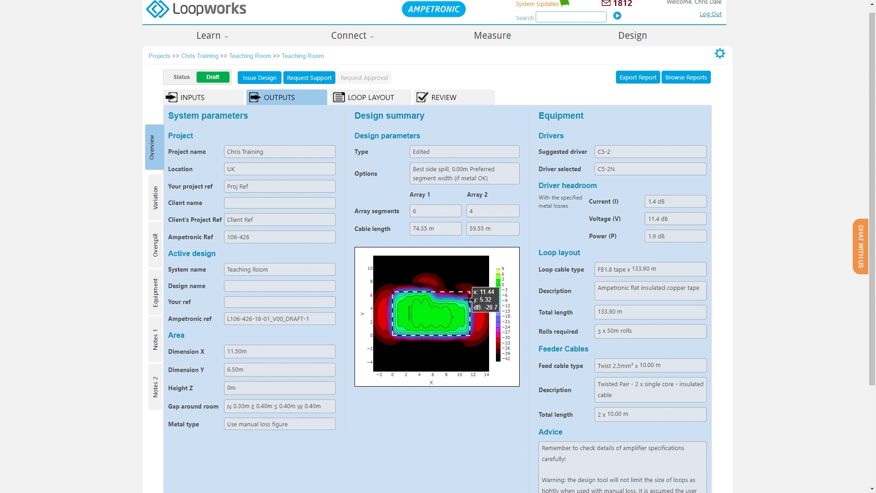
pyautogui.click(152, 201)
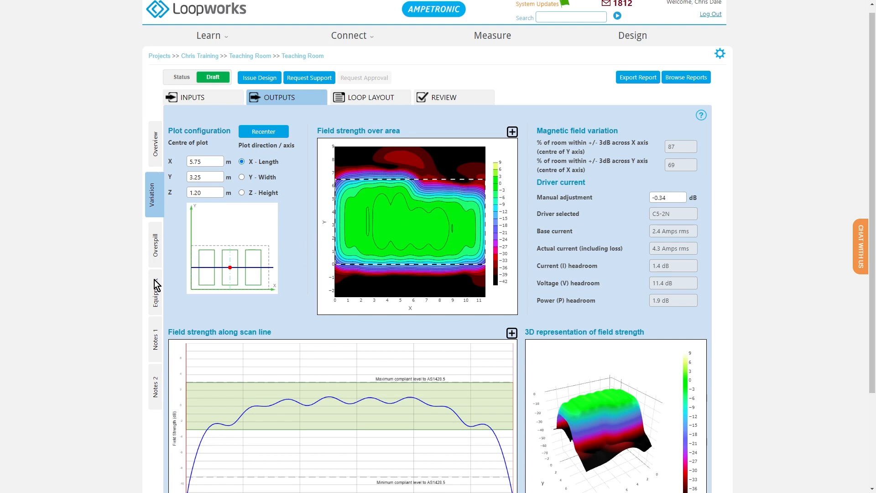
pyautogui.click(156, 257)
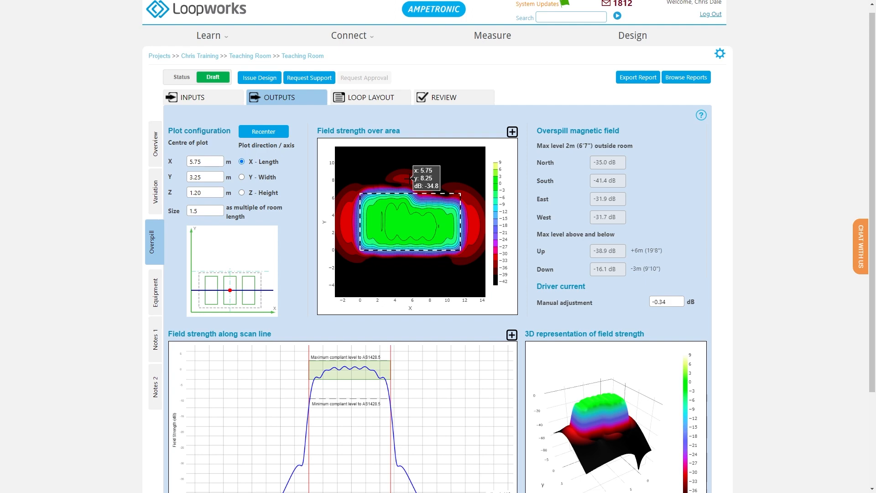
# Step: Check the cable and loop details in the equipment output and choose the C5-2D driver variant
pyautogui.click(151, 301)
pyautogui.scroll(-1, 479, 256)
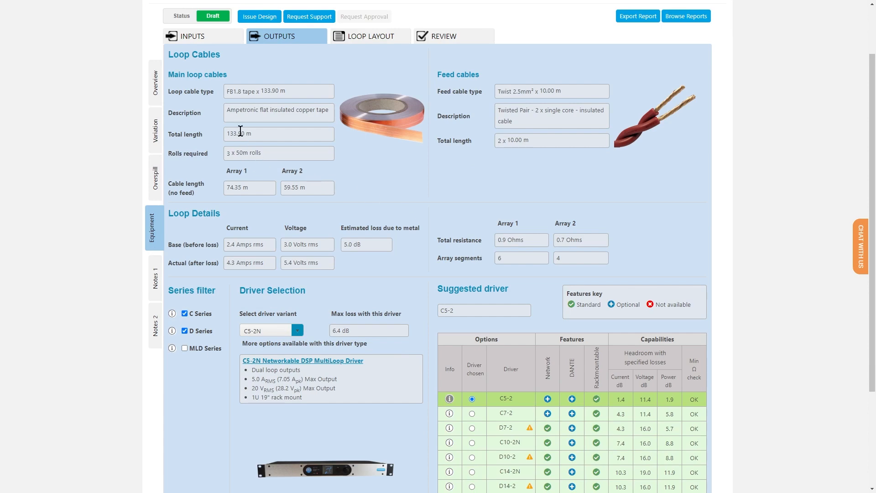
pyautogui.scroll(-1, 489, 237)
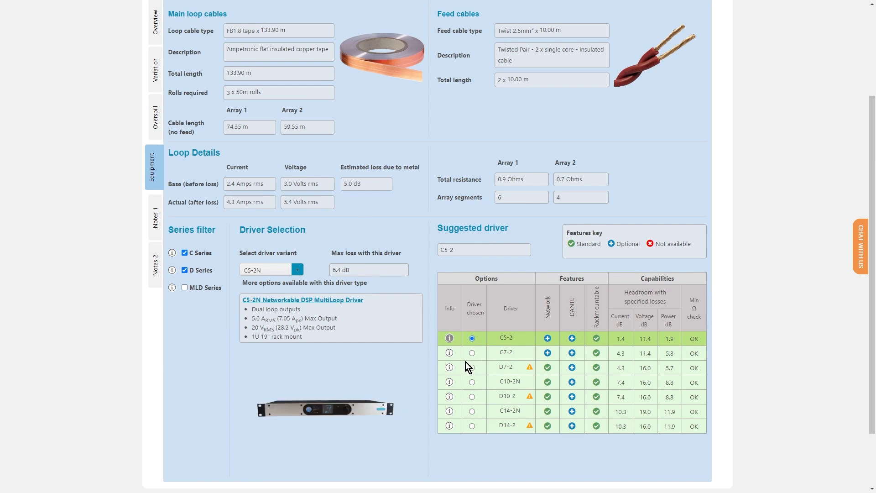
pyautogui.click(297, 270)
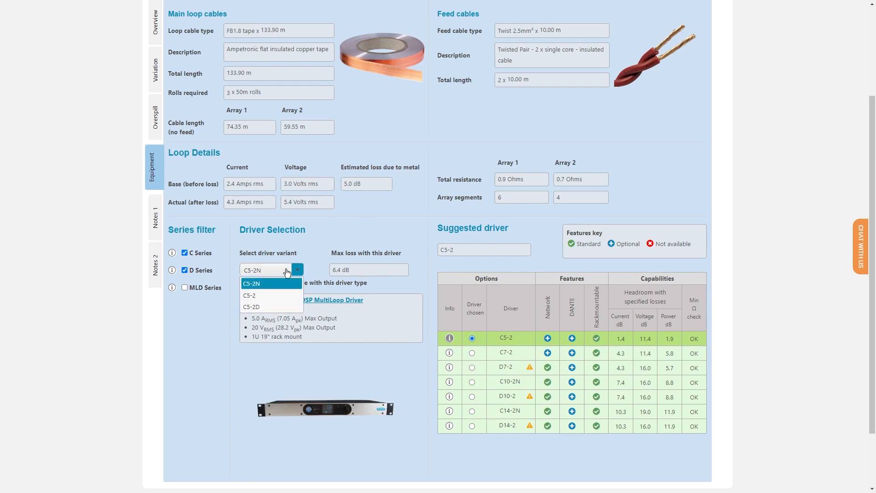
pyautogui.click(259, 306)
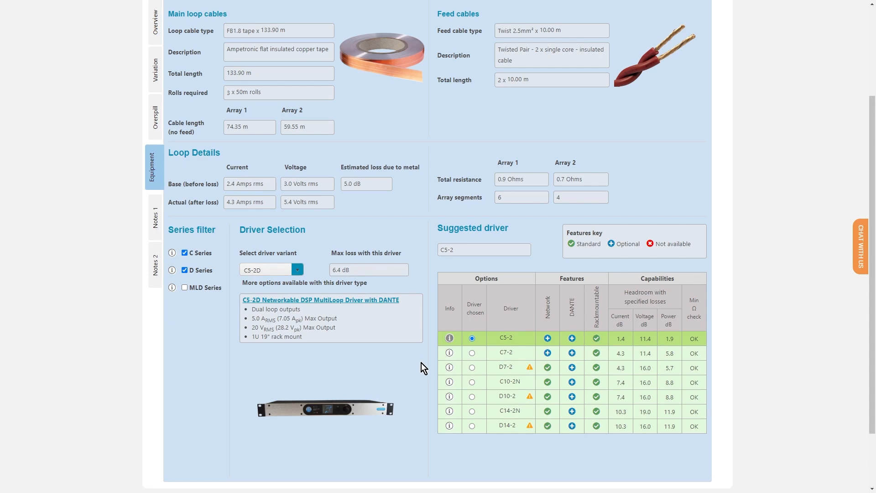
# Step: Examine the edited design's room and metal structure inputs, including the manual loss figure and its guidance
pyautogui.scroll(3, 428, 376)
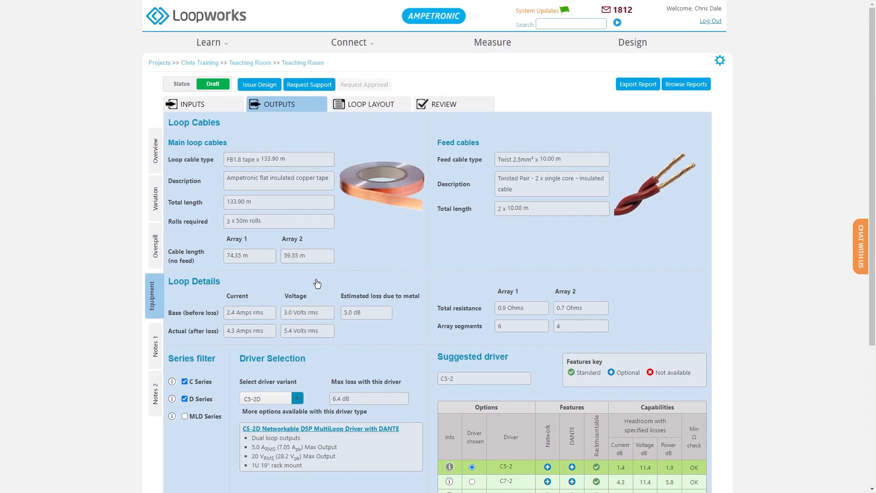
pyautogui.click(218, 114)
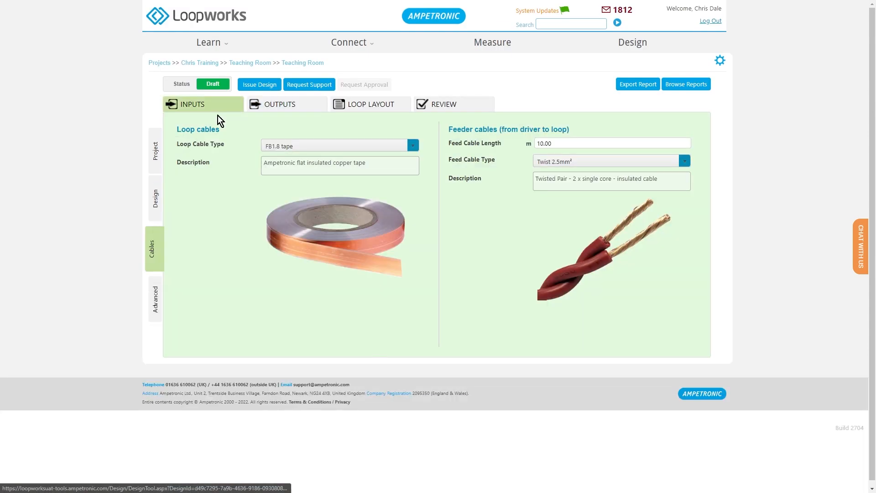
pyautogui.click(156, 206)
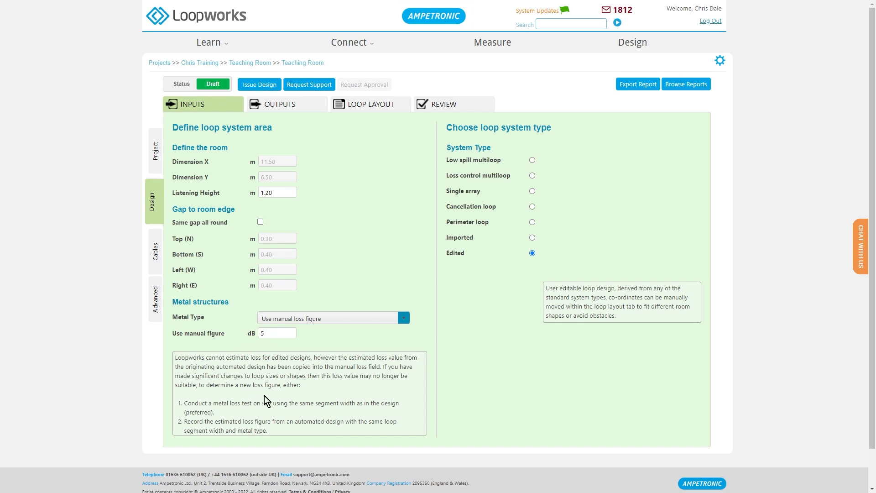
# Step: Examine the field variation output again and return to the loop layout plot
pyautogui.click(281, 114)
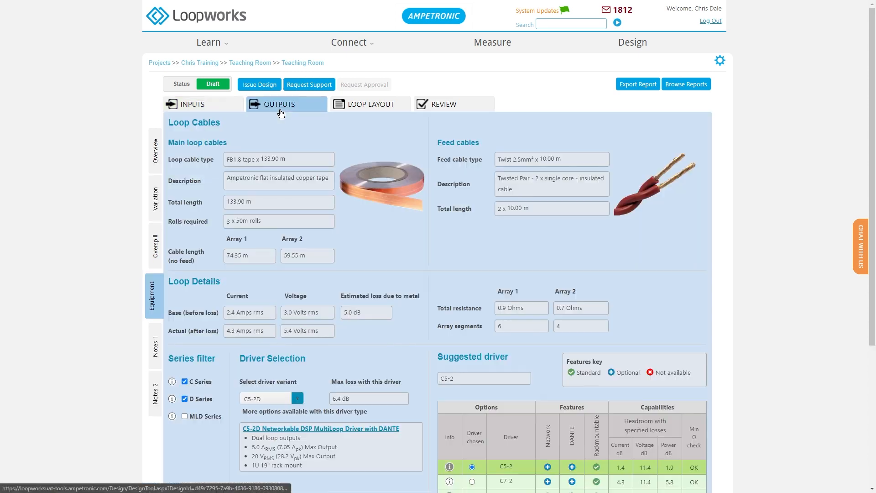
pyautogui.click(158, 209)
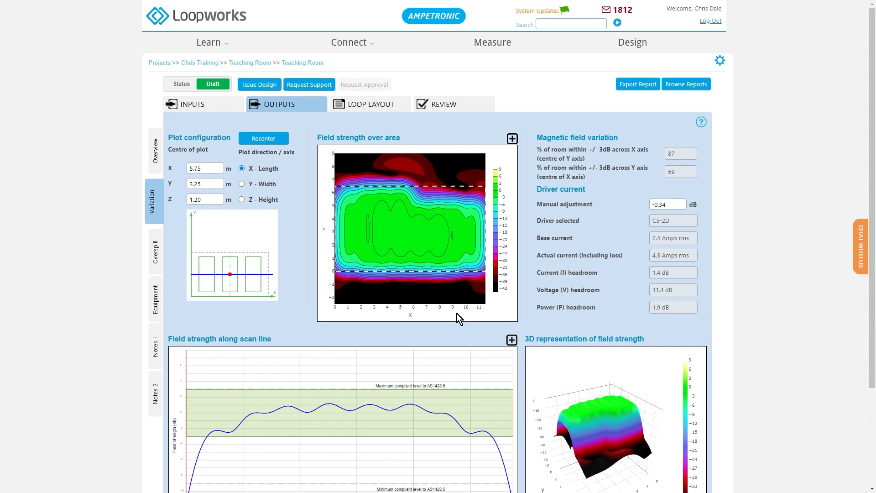
pyautogui.click(387, 106)
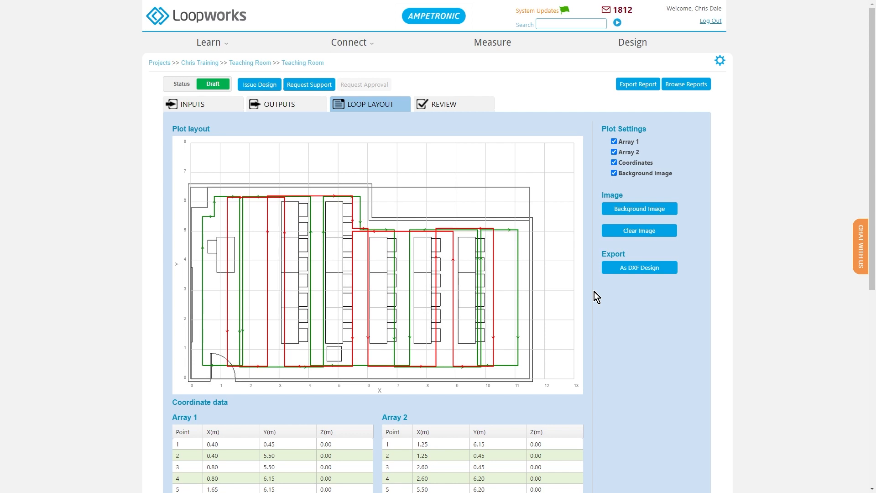
pyautogui.moveTo(212, 46)
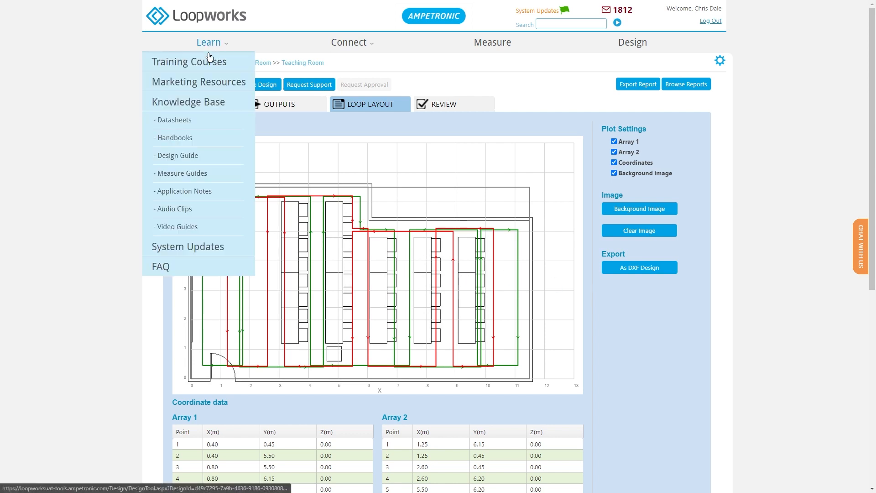